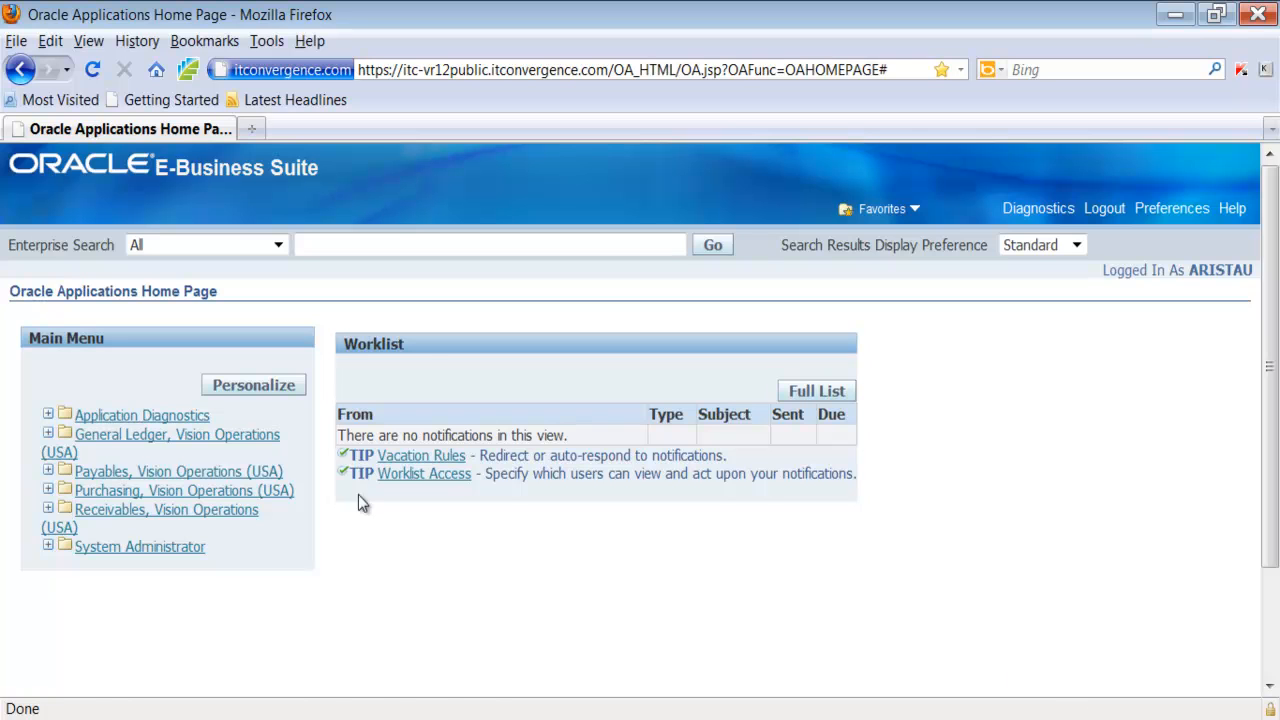
# Open the Requisitions page of the Buyer Work Center under the Purchasing, Vision Operations (USA) responsibility
pyautogui.click(48, 492)
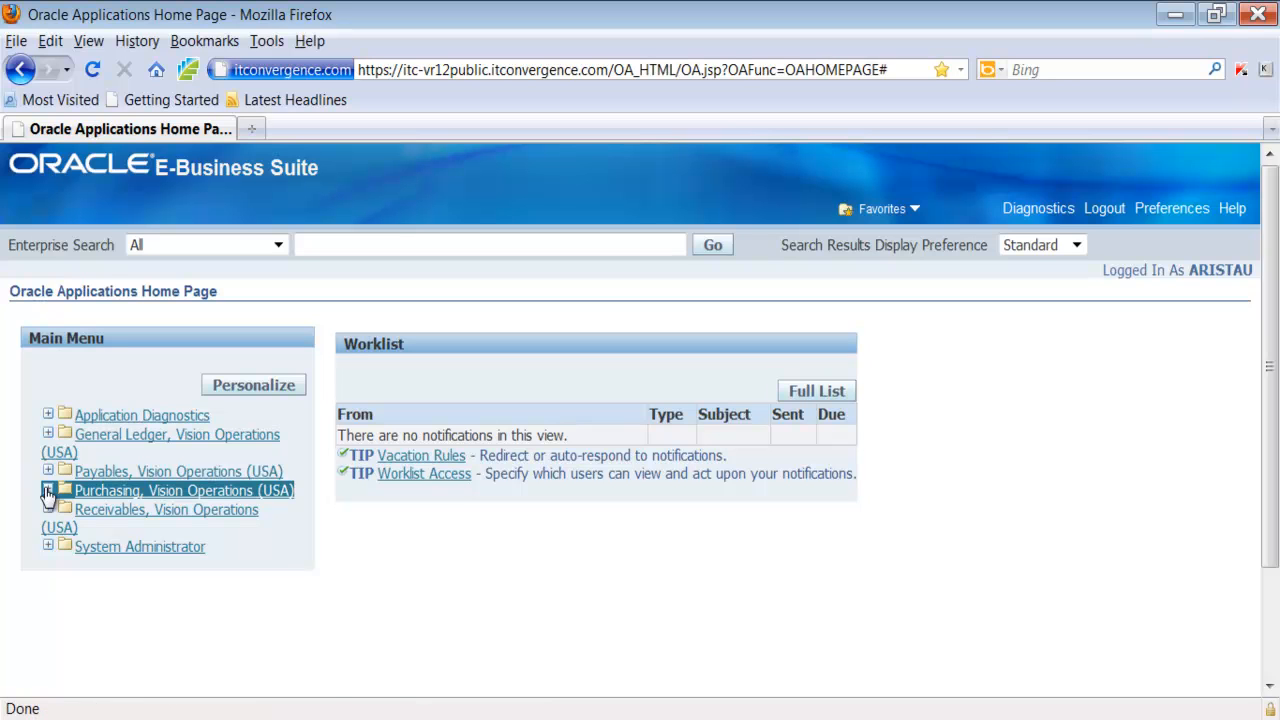
pyautogui.moveTo(304, 463); pyautogui.dragTo(295, 597)
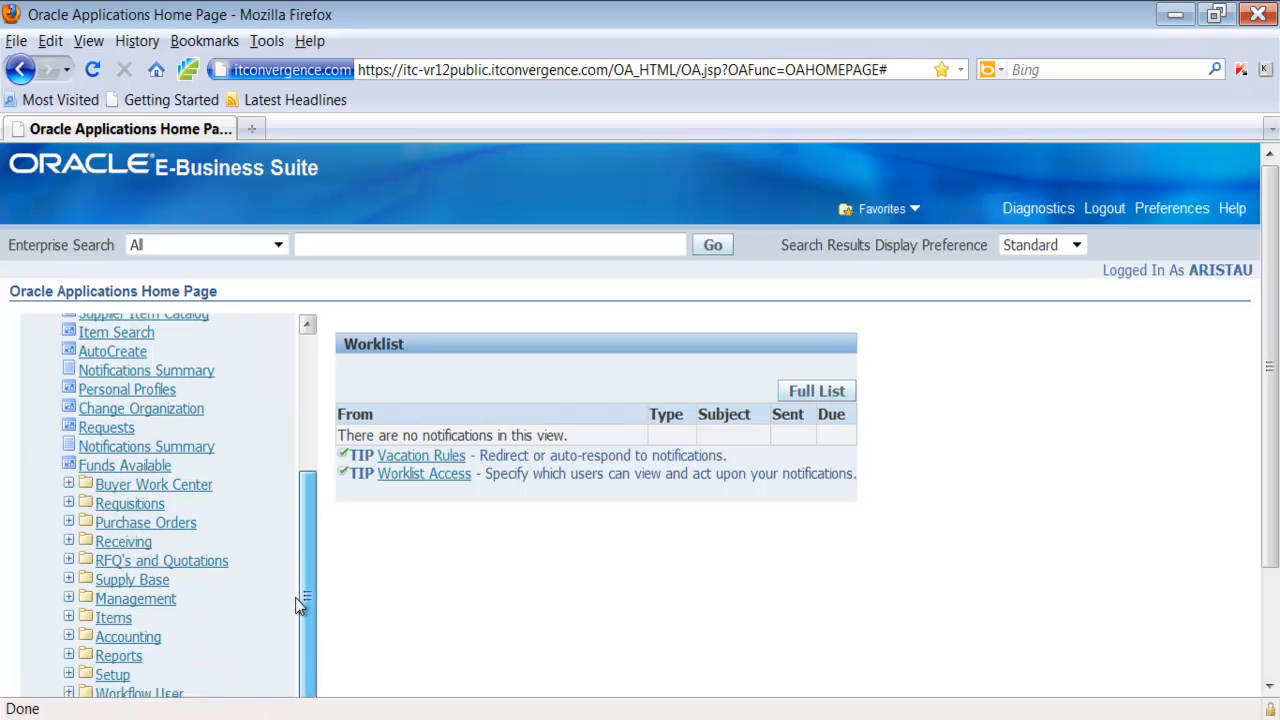
pyautogui.click(68, 481)
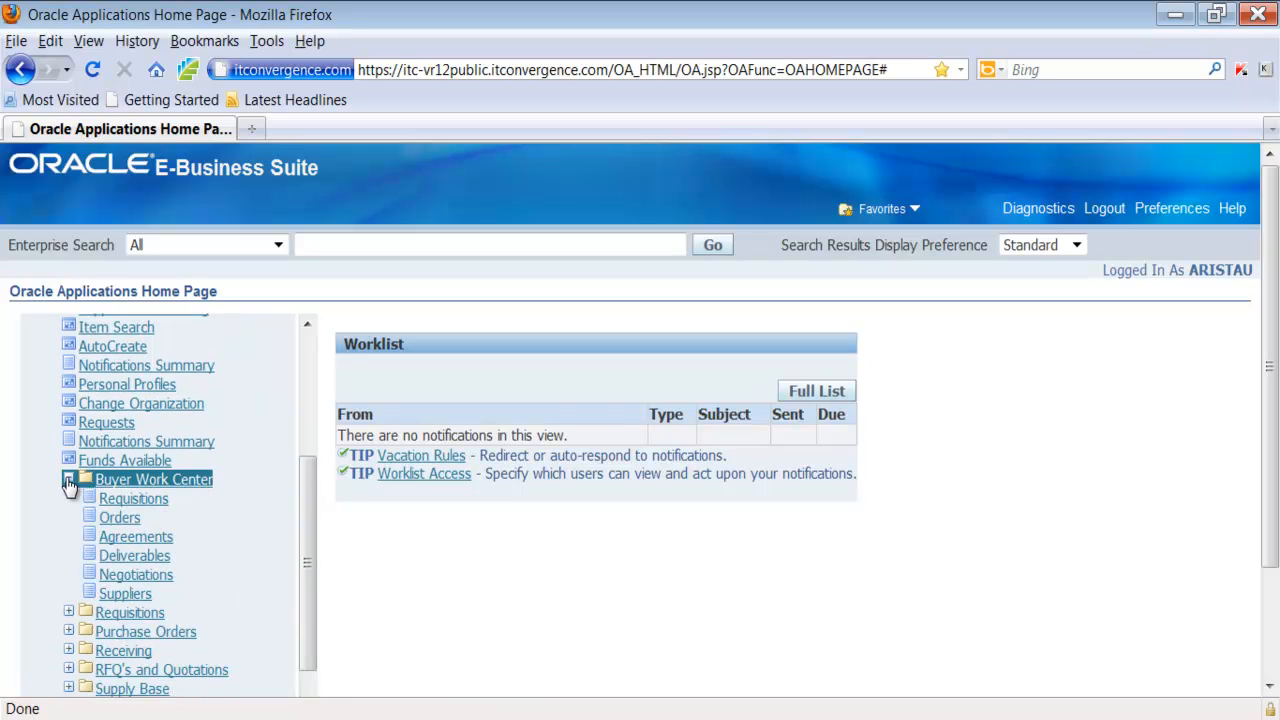
pyautogui.click(133, 498)
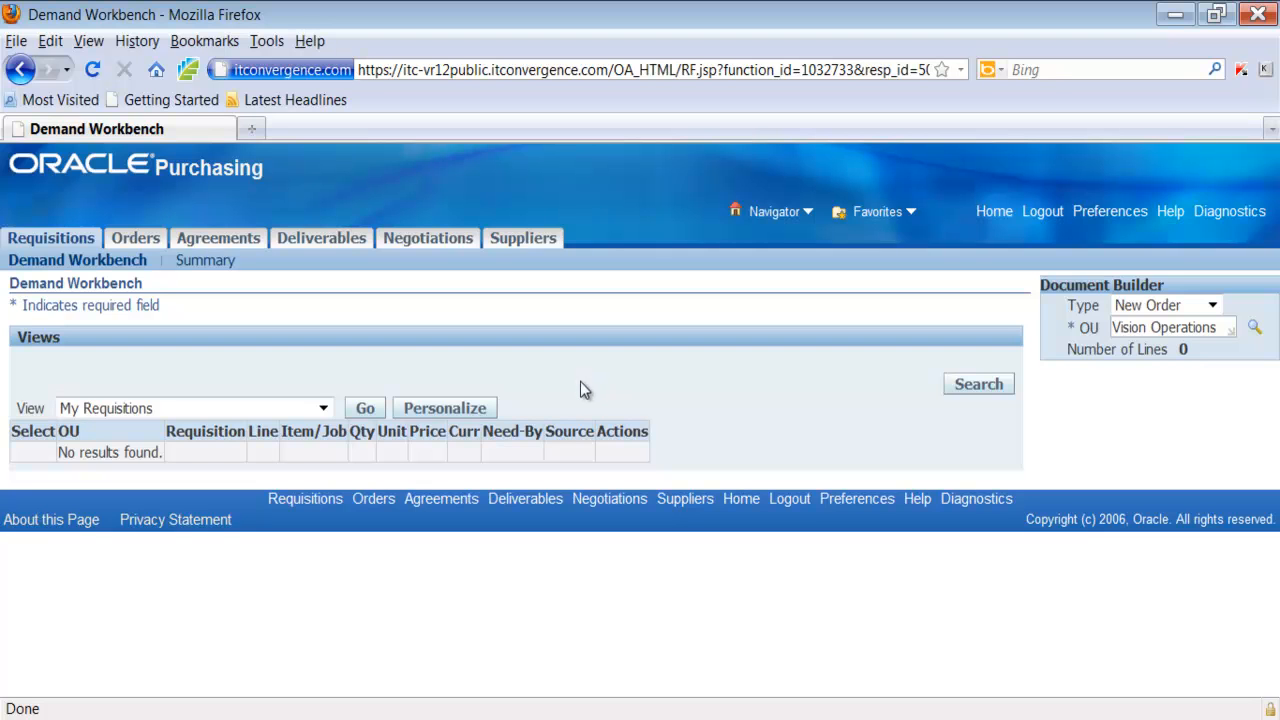
# Display the Old Requisitions view in the Demand Workbench
pyautogui.click(324, 409)
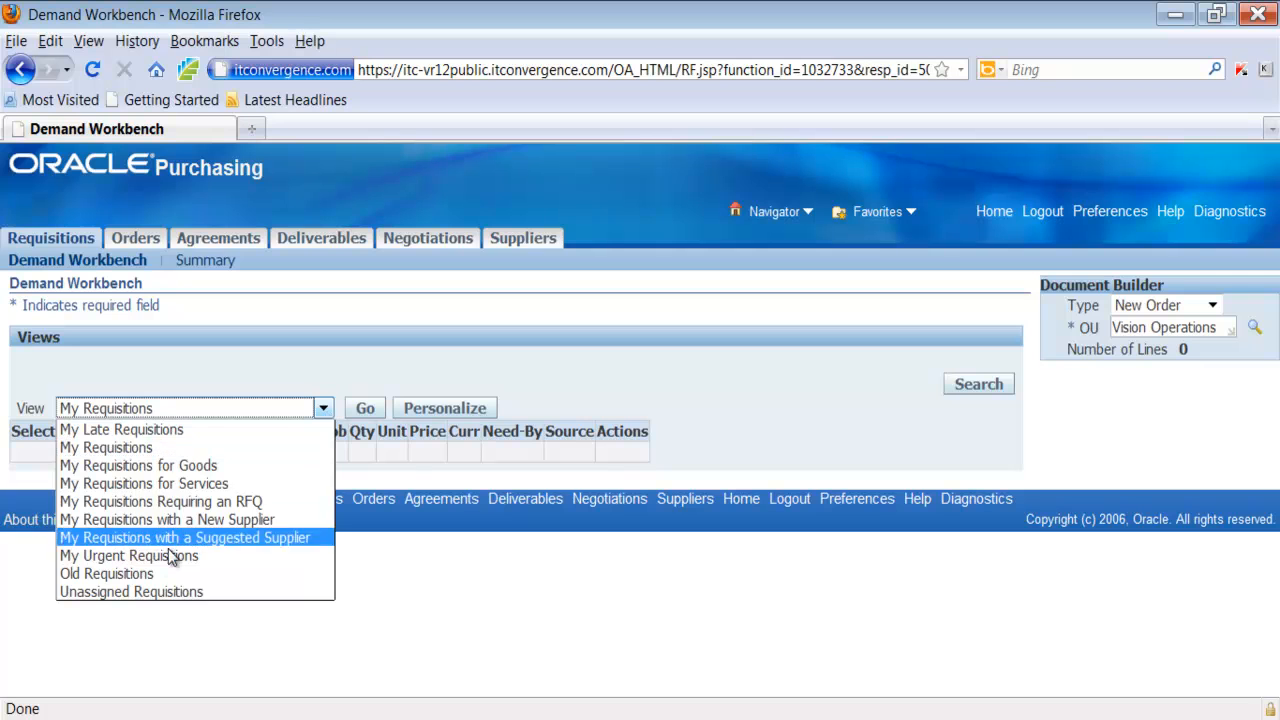
pyautogui.click(153, 574)
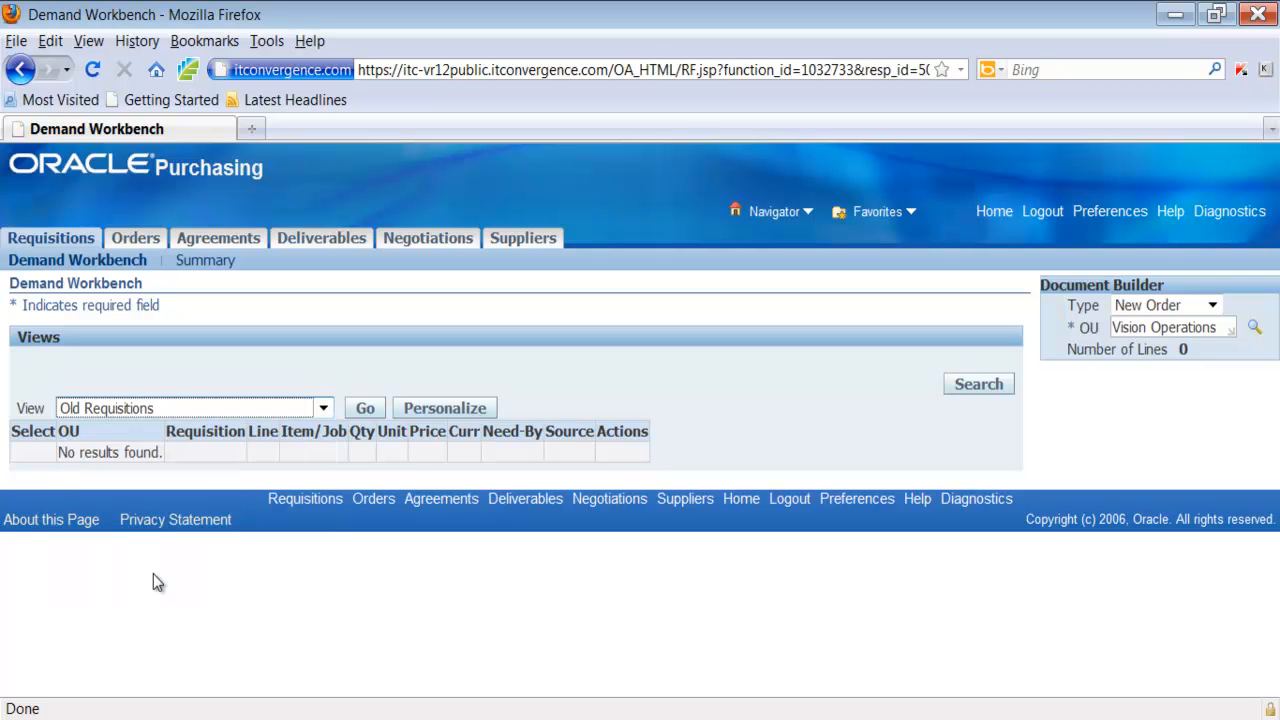
pyautogui.click(366, 409)
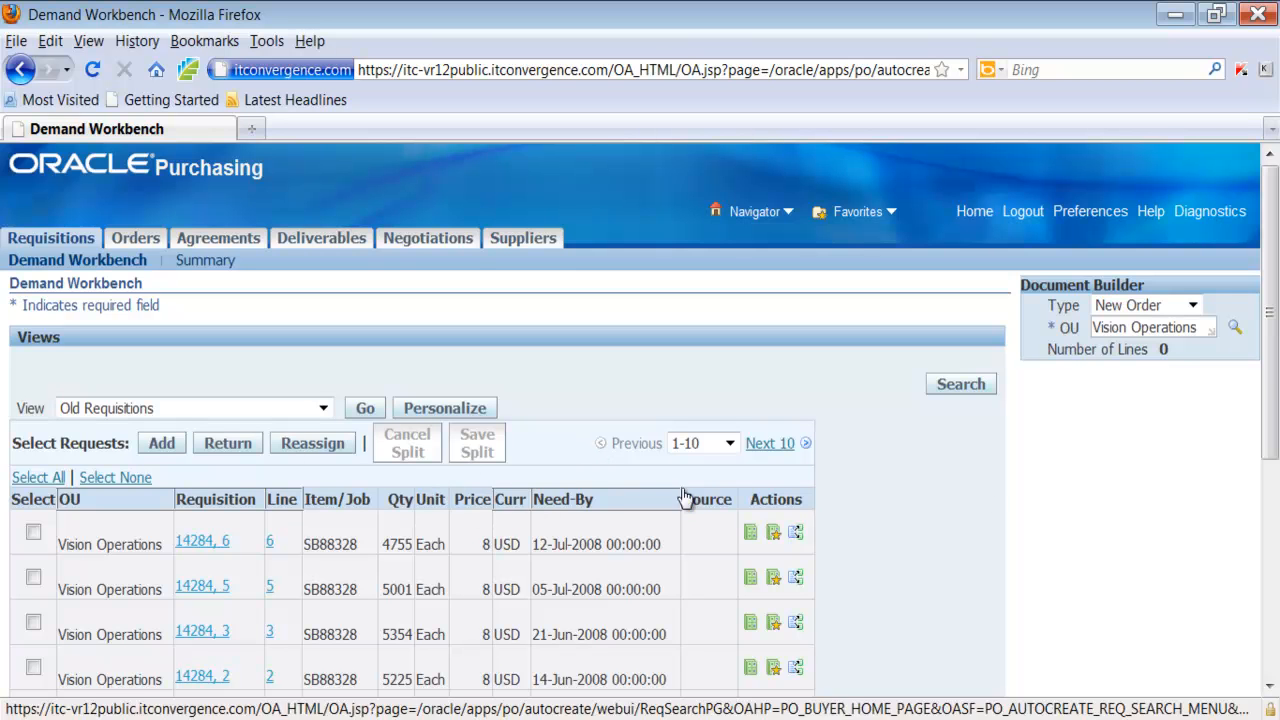
# Split the first-listed SB88328 requisition line into two lines with quantities 4000 and 755, and save the split
pyautogui.moveTo(1271, 384); pyautogui.dragTo(1258, 451)
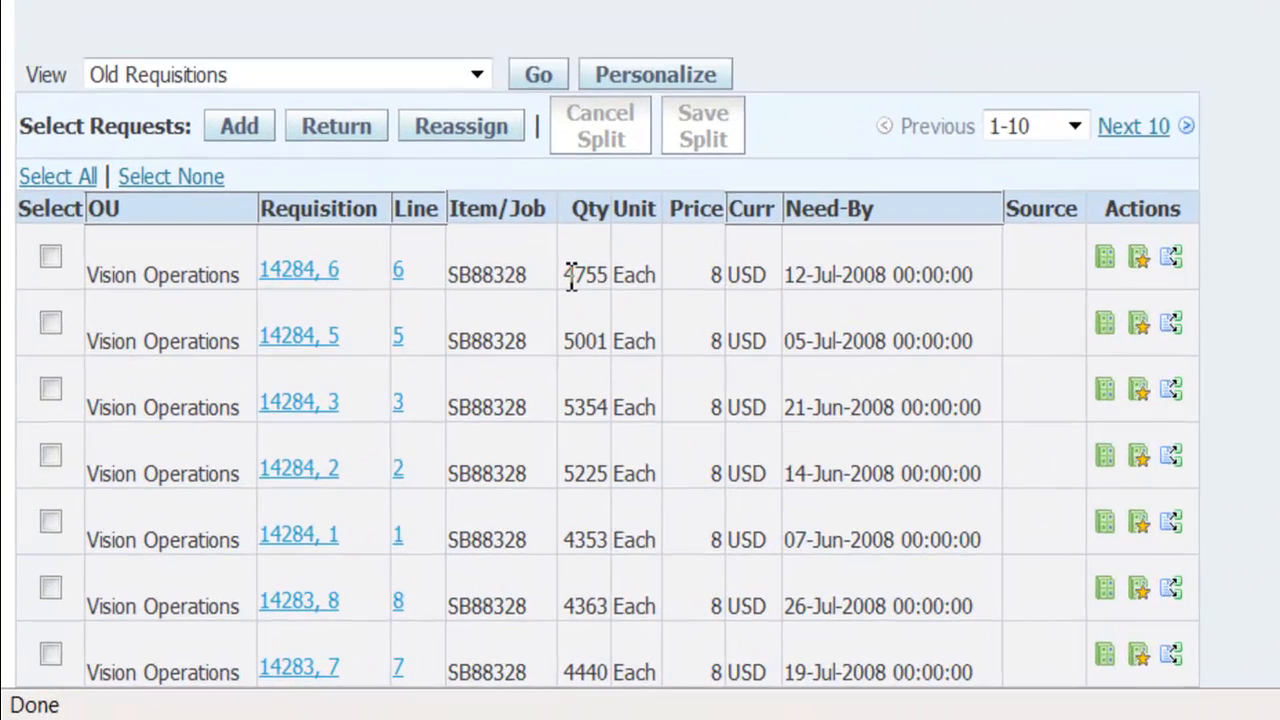
pyautogui.doubleClick(496, 339)
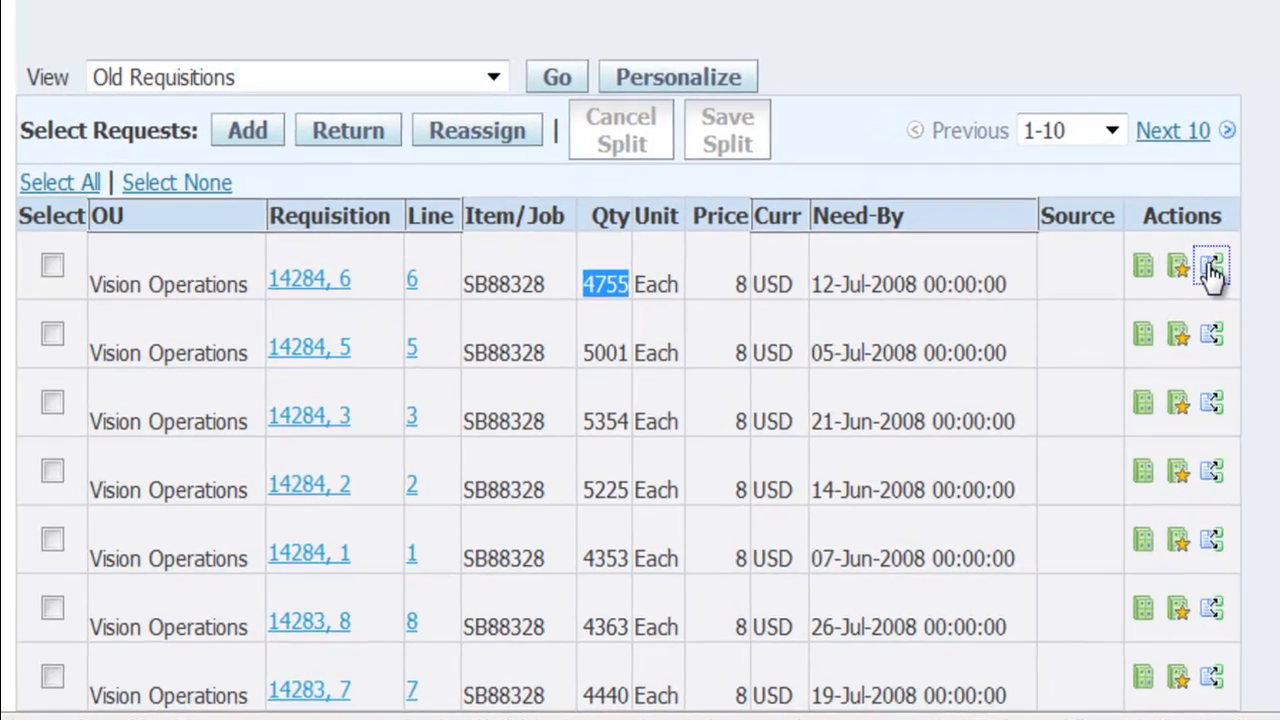
pyautogui.click(1226, 272)
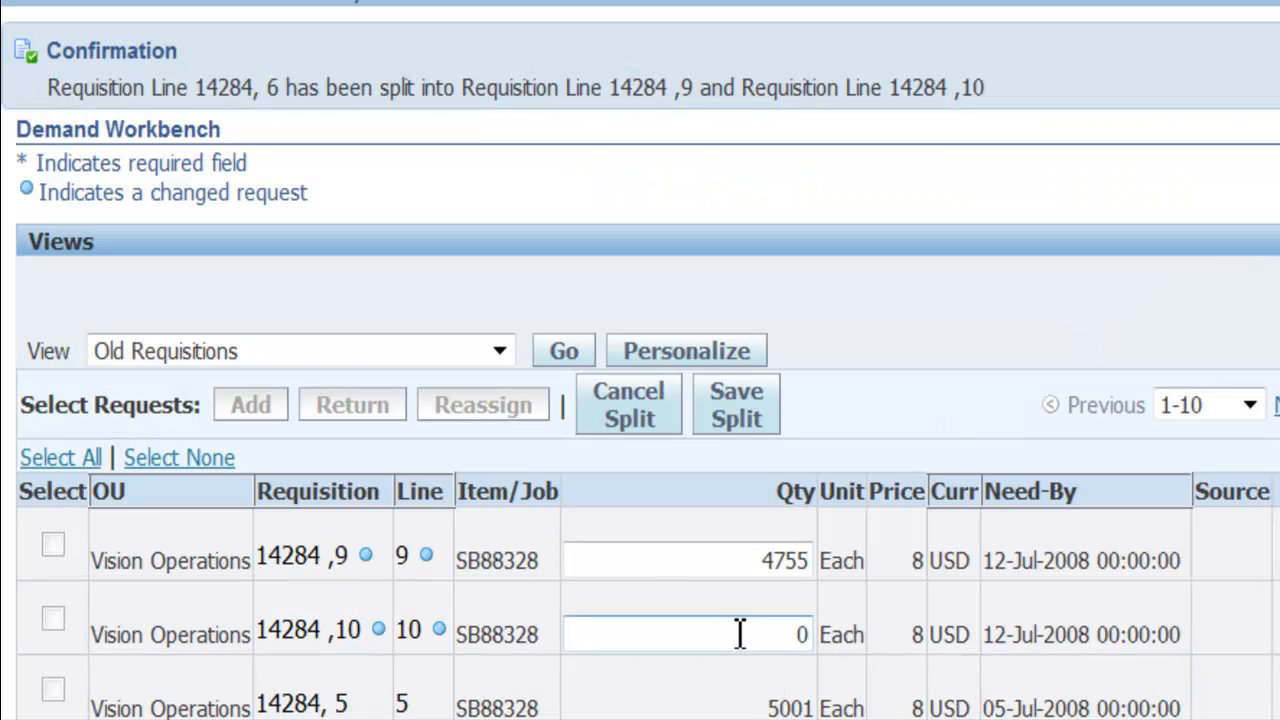
pyautogui.moveTo(756, 632); pyautogui.dragTo(851, 630)
pyautogui.write('755')
pyautogui.moveTo(760, 560); pyautogui.dragTo(828, 568)
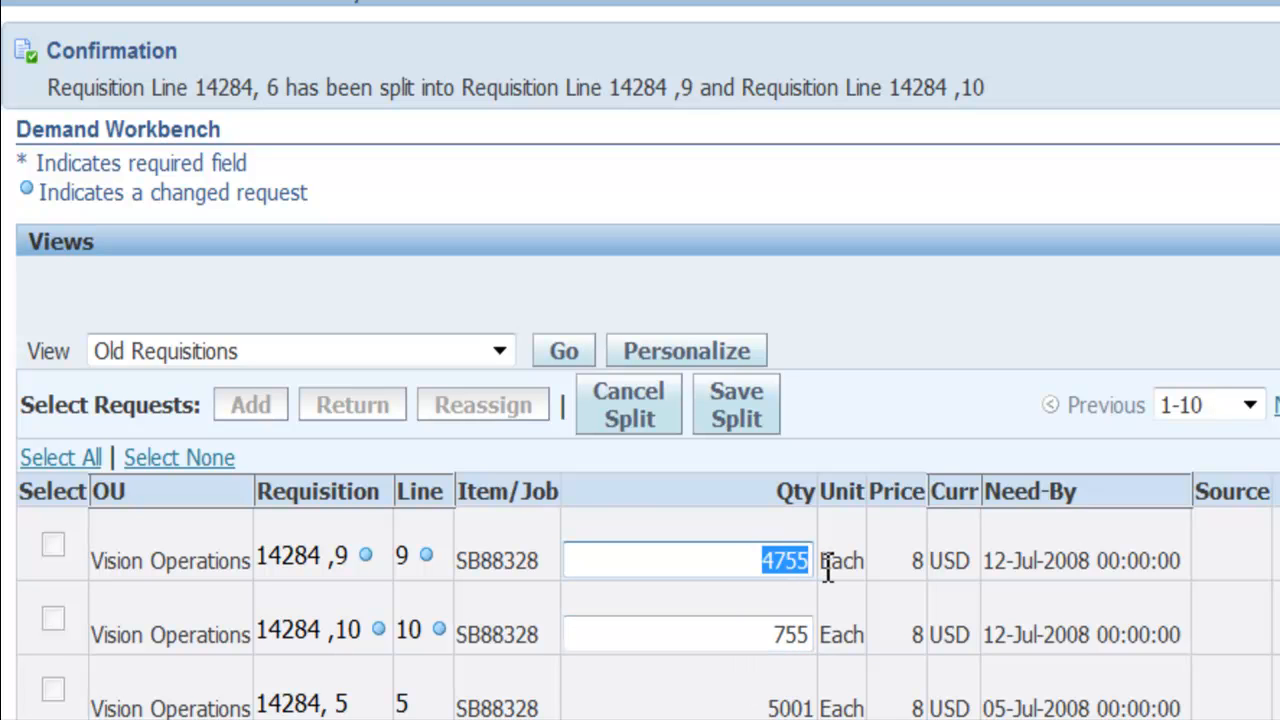
pyautogui.write('4000')
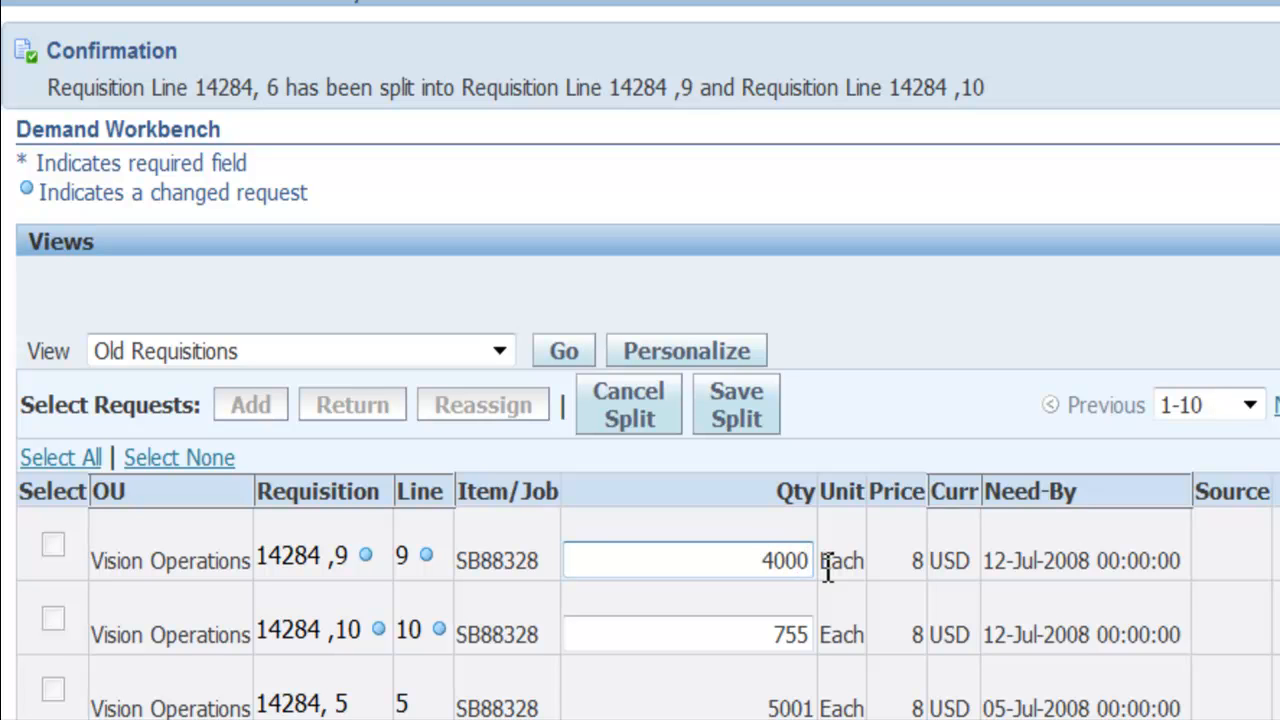
pyautogui.click(740, 420)
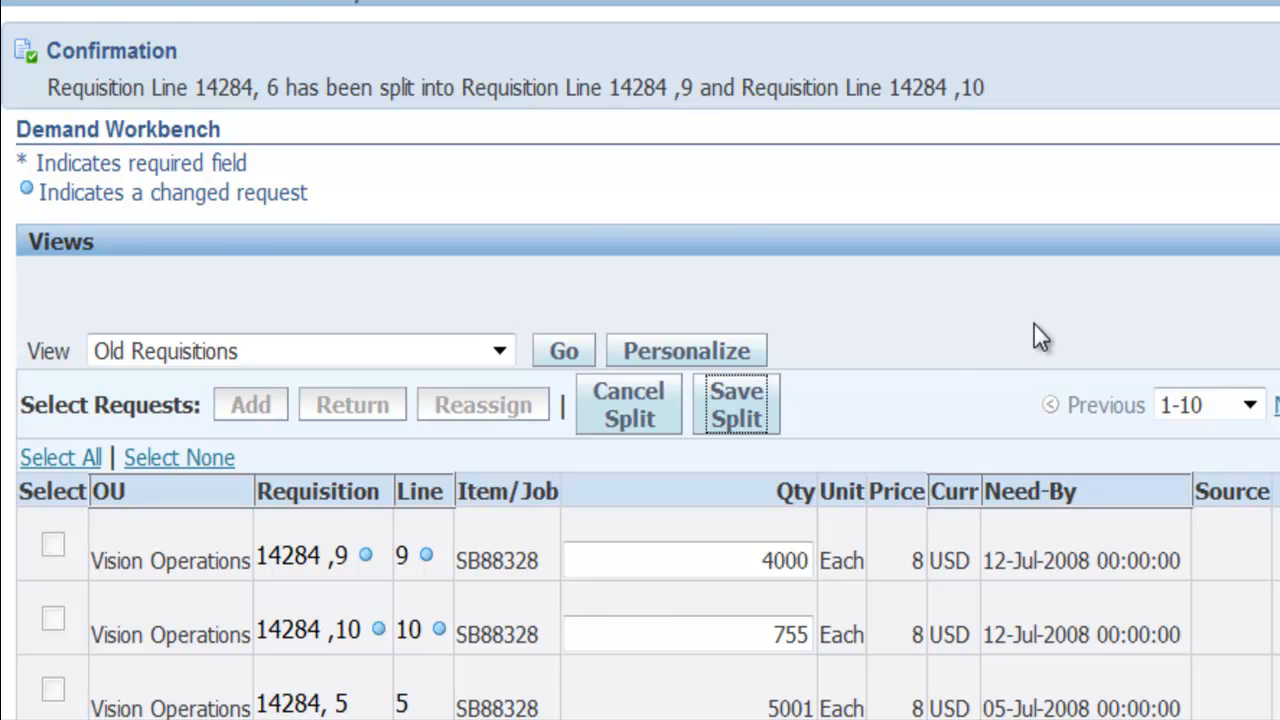
# Add the 755-unit requisition line and the 5352-unit line from the second results page to the document builder
pyautogui.scroll(-3, 1034, 324)
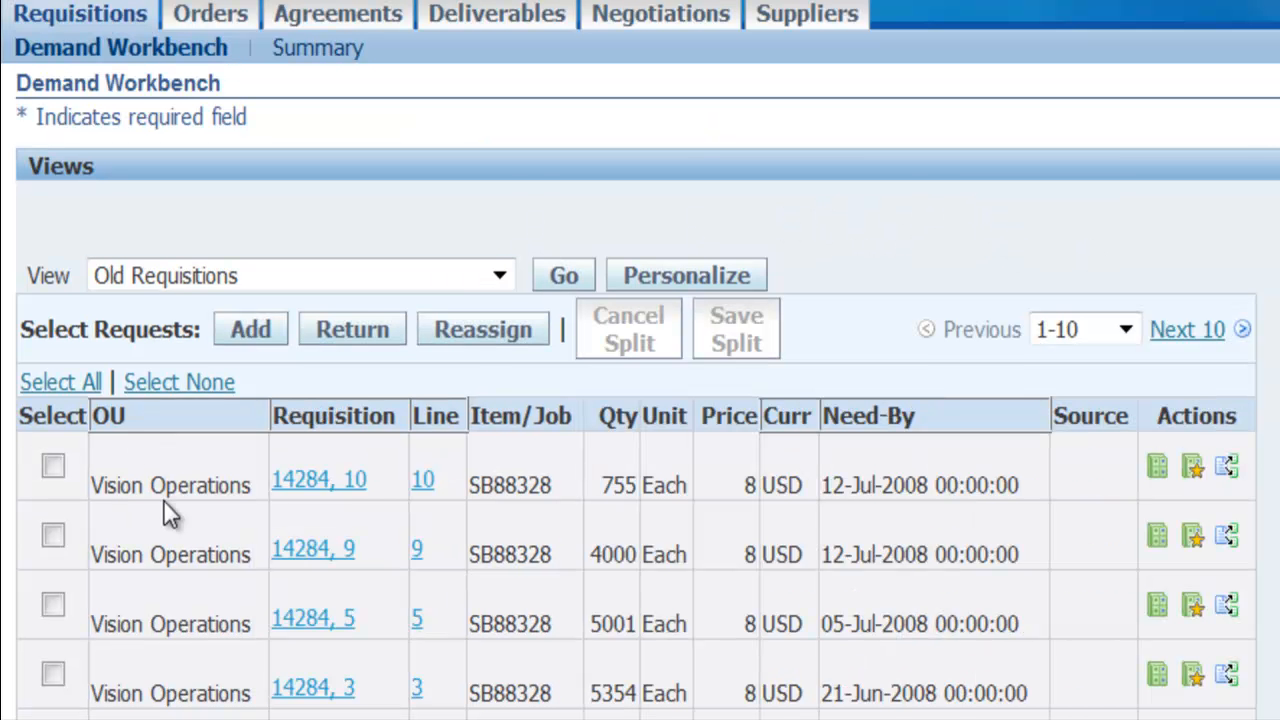
pyautogui.click(53, 466)
pyautogui.scroll(-3, 614, 490)
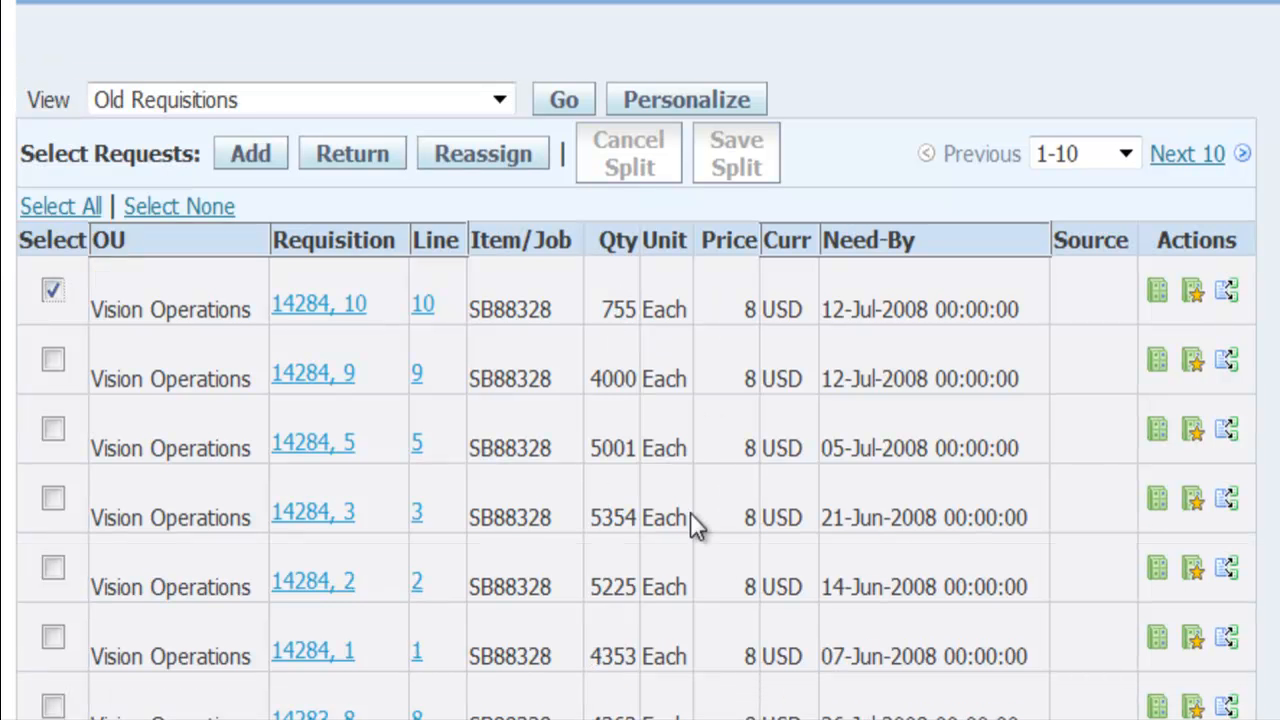
pyautogui.scroll(-6, 729, 630)
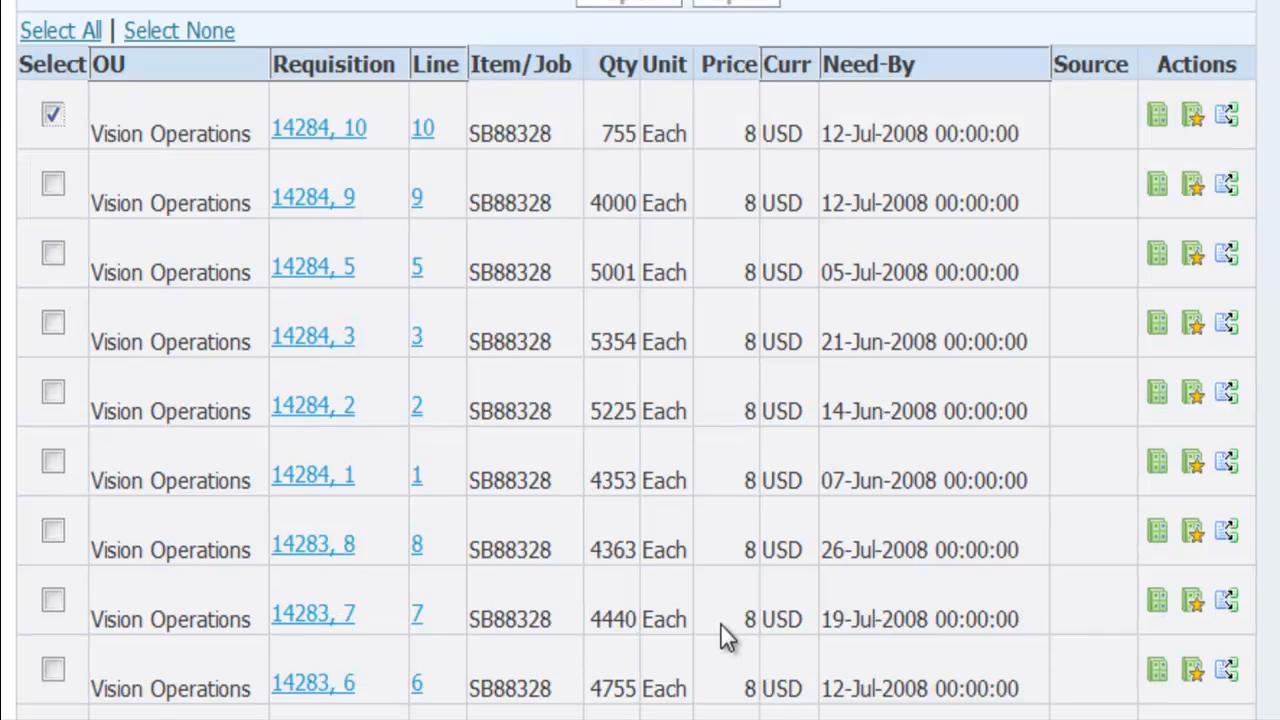
pyautogui.click(1187, 633)
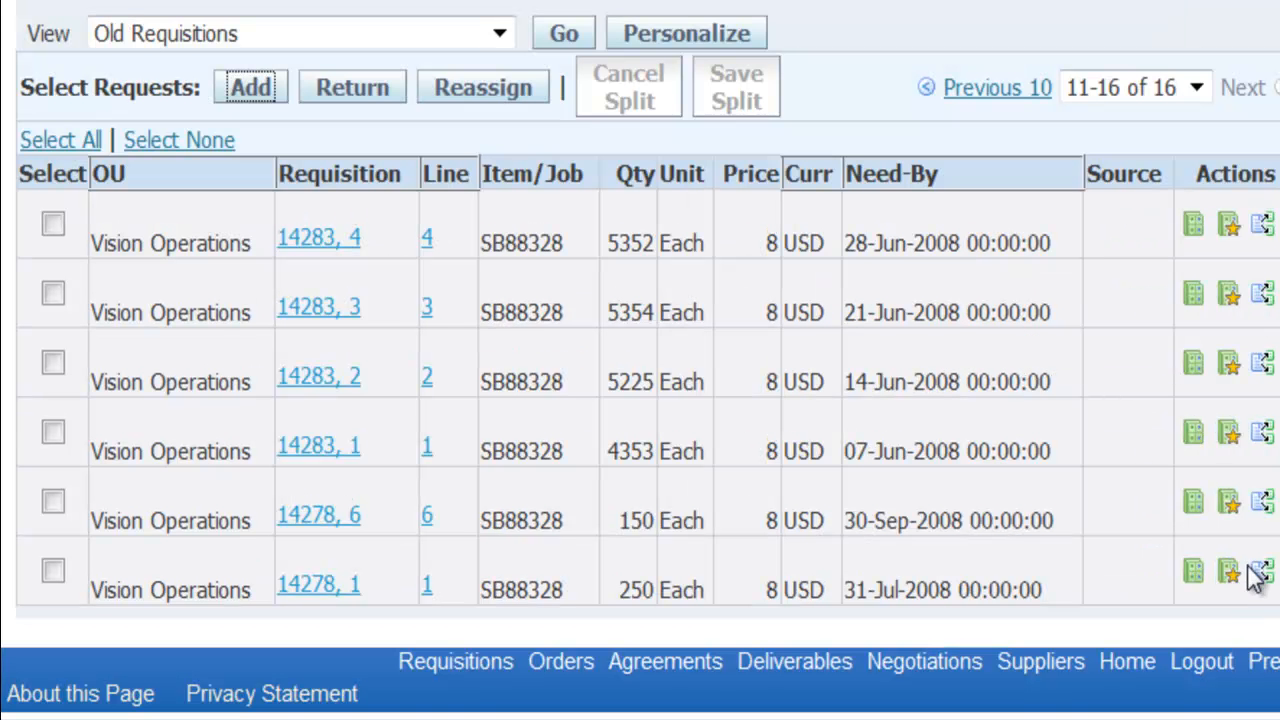
pyautogui.click(53, 224)
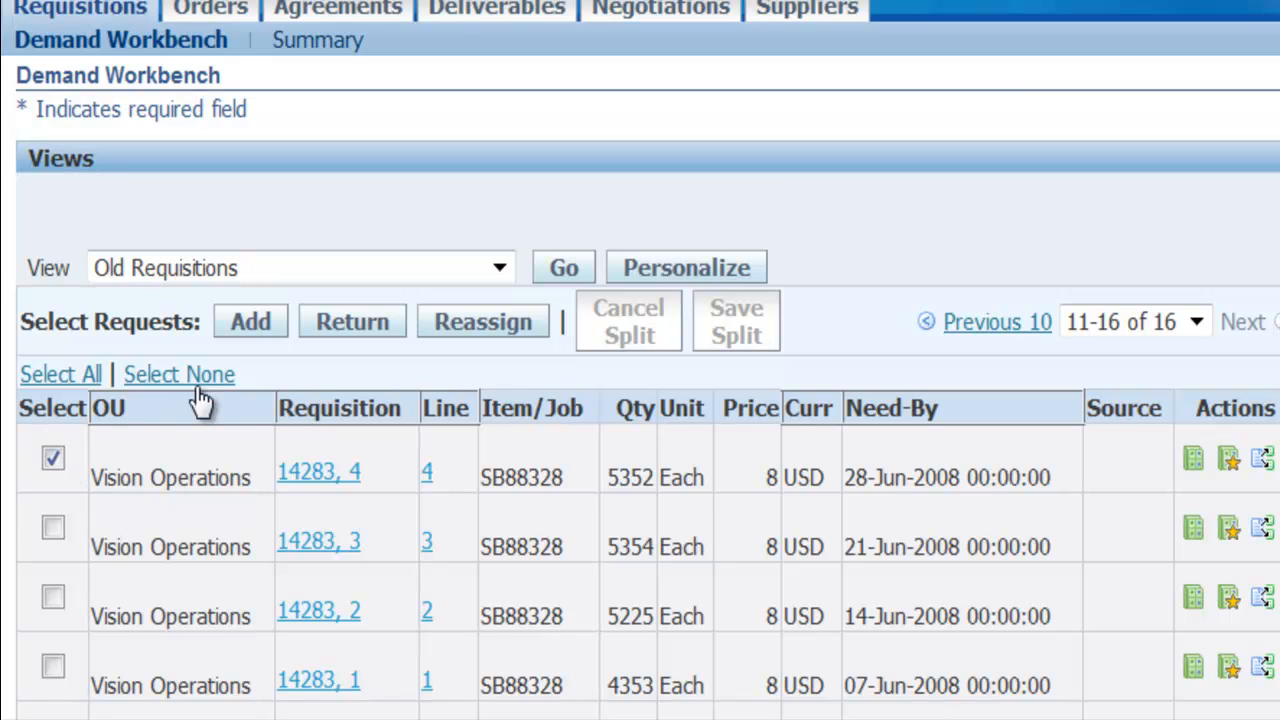
pyautogui.click(255, 334)
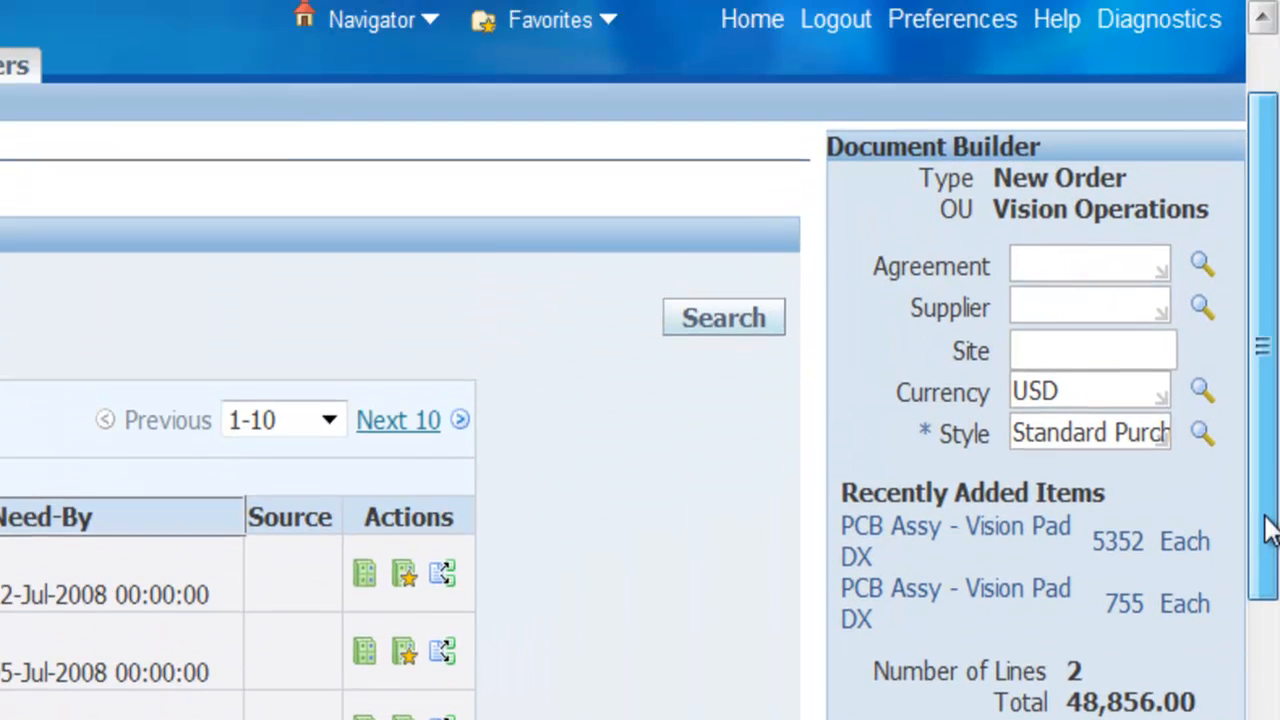
# Add the 4353-unit requisition line needed by 07-Jun-2008 from the second results page to the document builder
pyautogui.moveTo(1265, 516); pyautogui.dragTo(1277, 458)
pyautogui.click(410, 521)
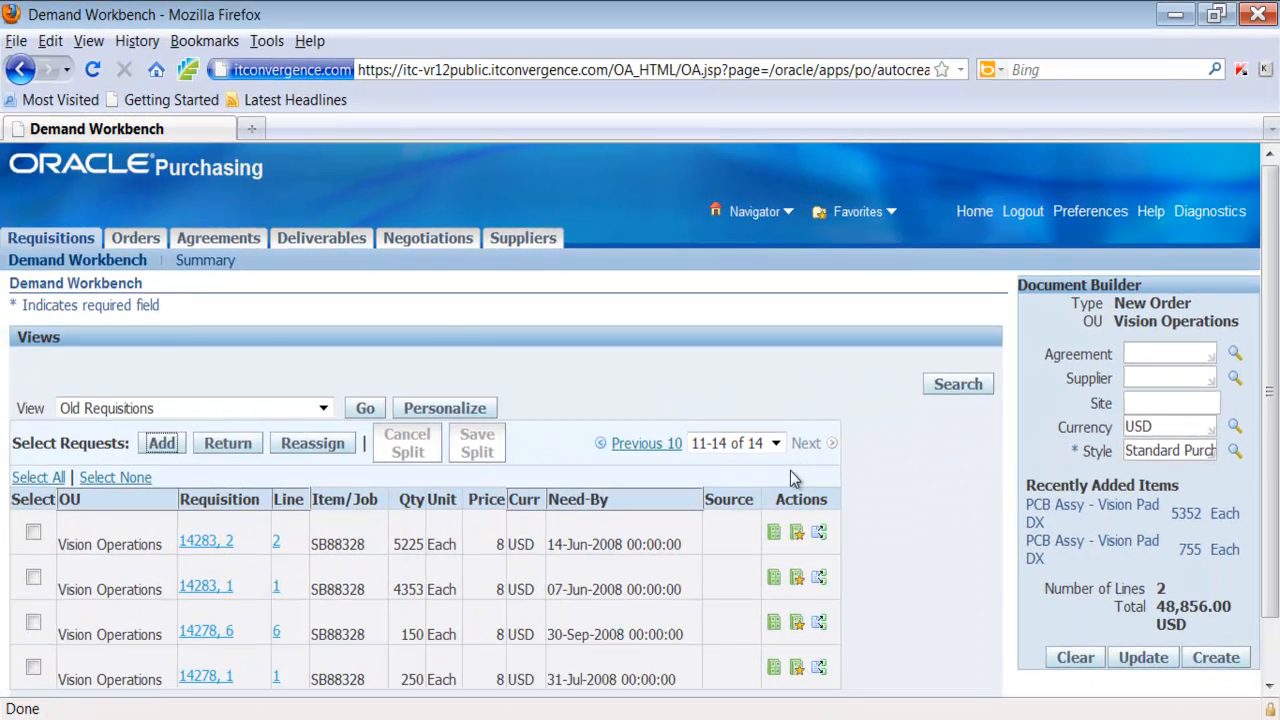
pyautogui.scroll(-2, 790, 470)
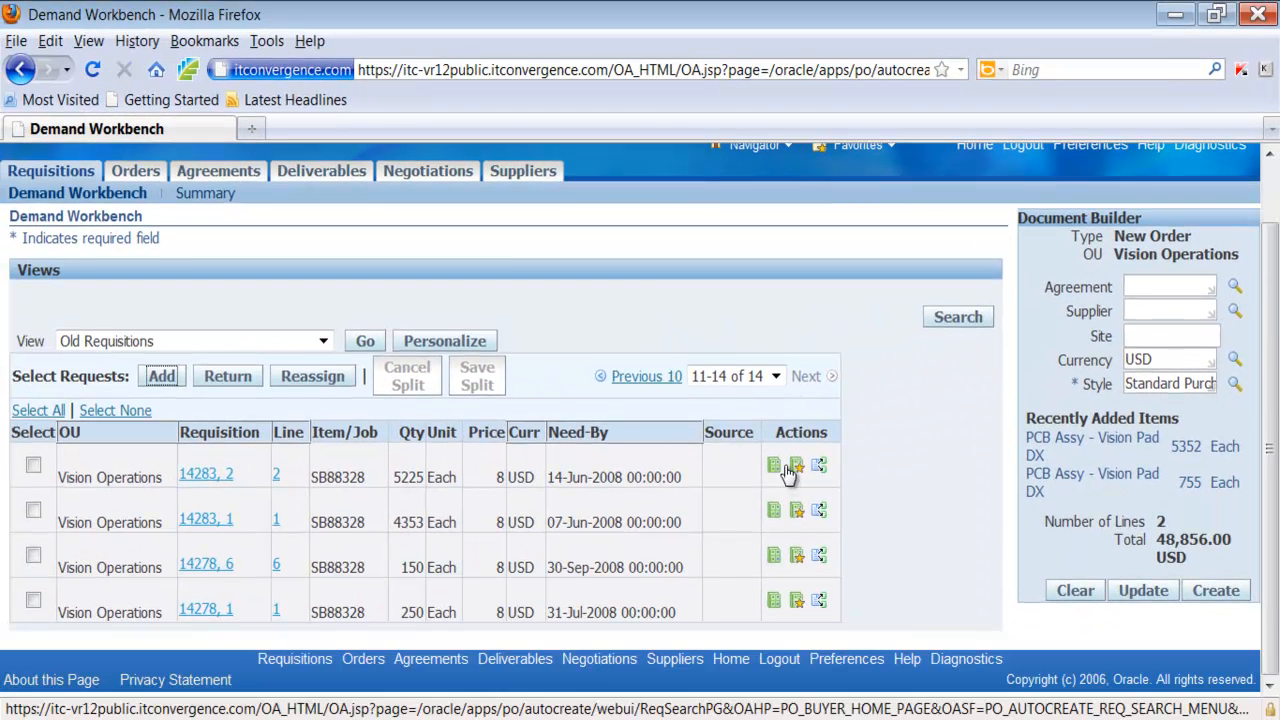
pyautogui.click(33, 510)
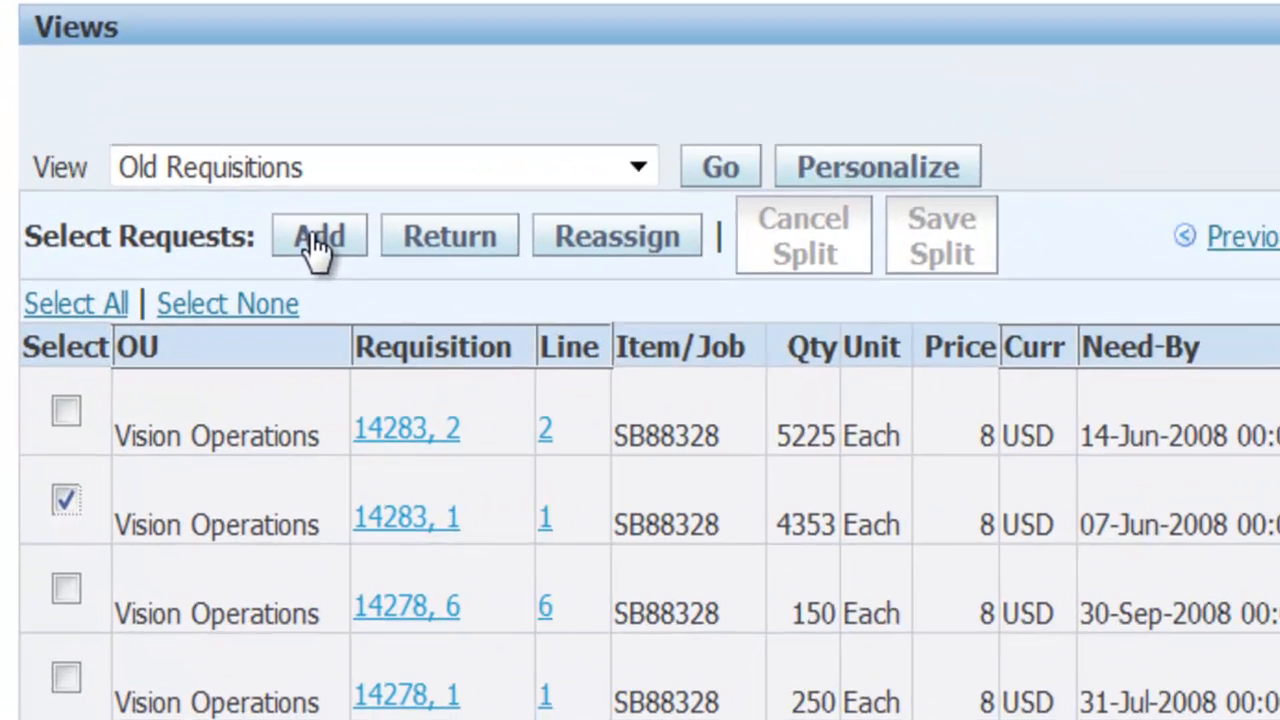
pyautogui.click(166, 382)
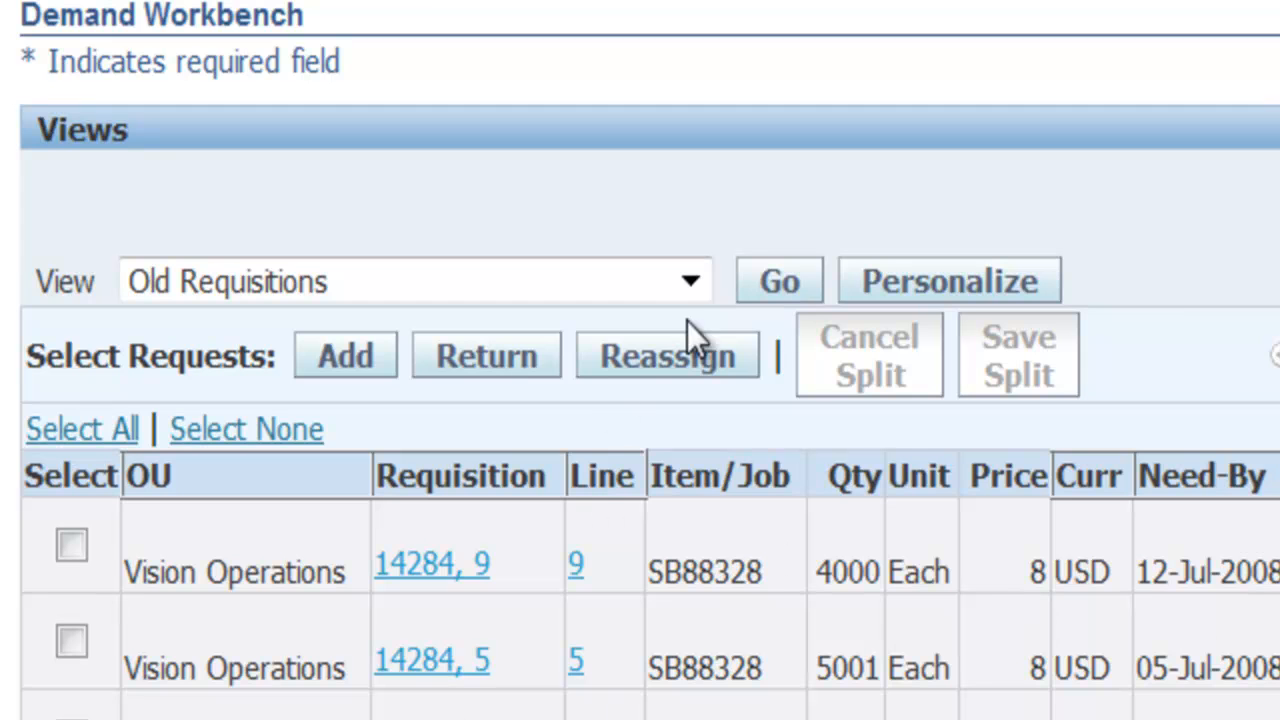
# Switch the Demand Workbench to the My Requisitions view
pyautogui.click(691, 284)
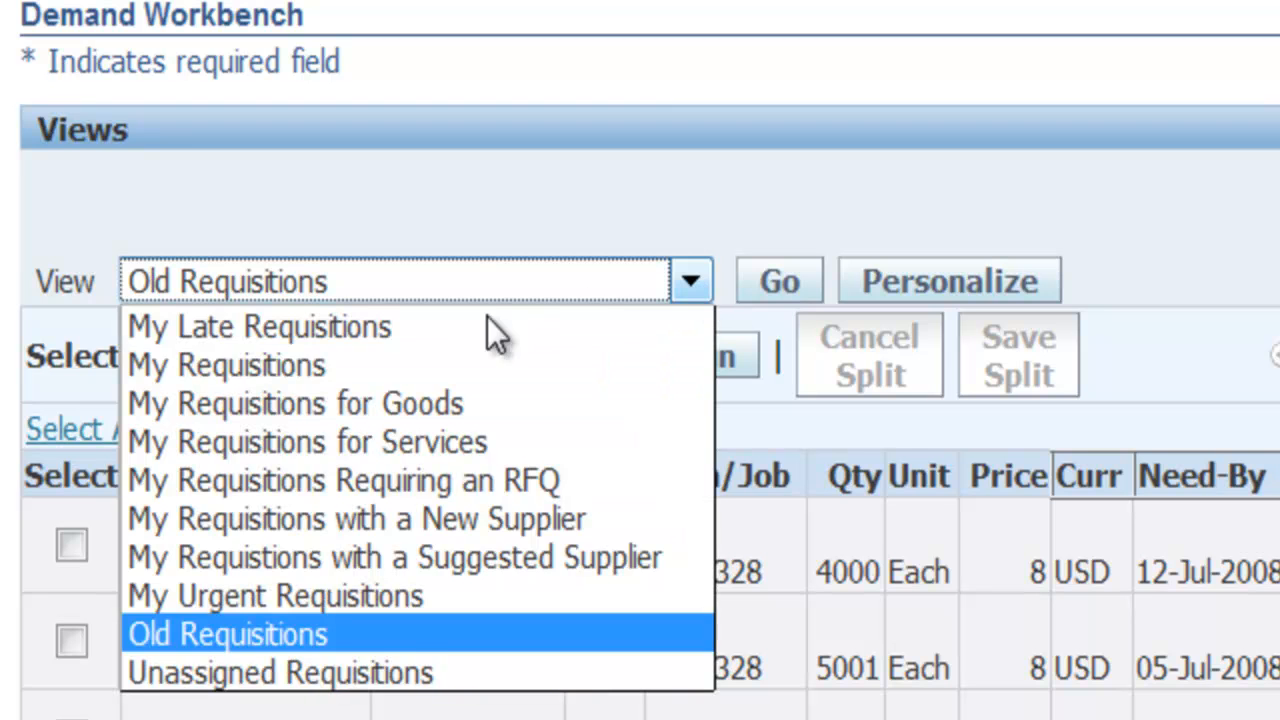
pyautogui.click(287, 365)
pyautogui.click(805, 288)
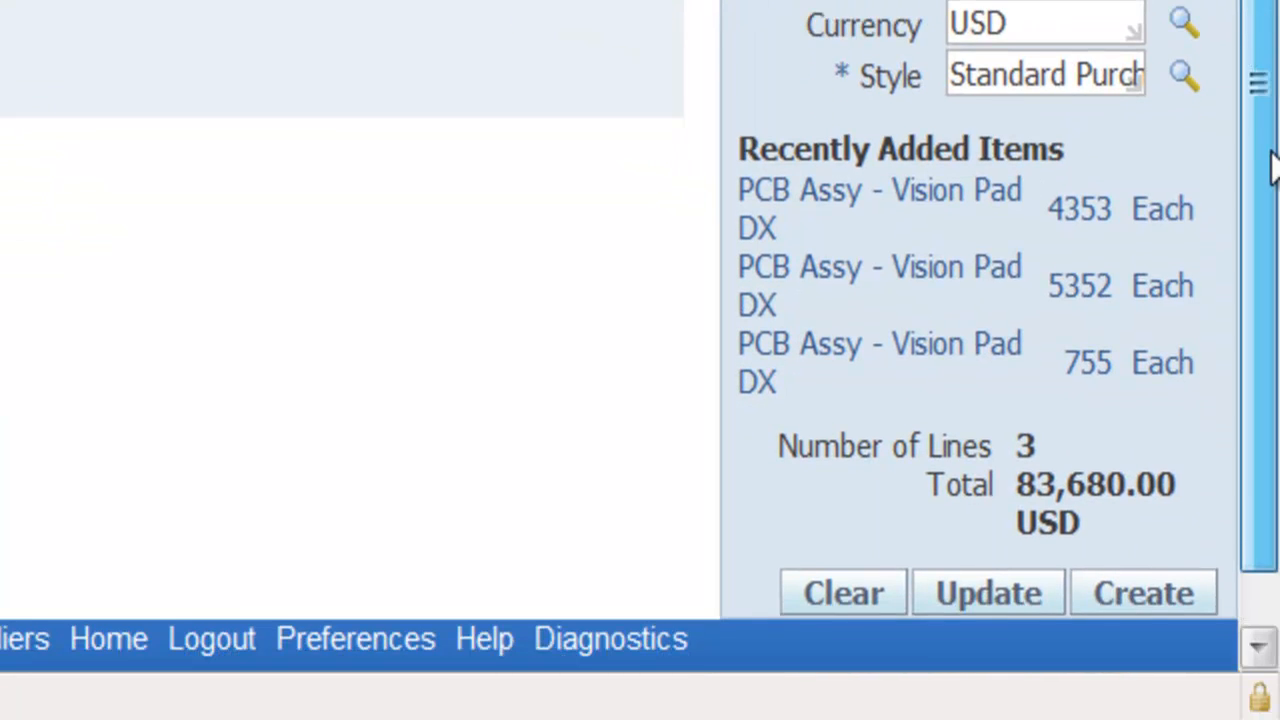
# Look up suppliers beginning with "Advan" for the new order and choose Advanced Network Devices
pyautogui.scroll(-2, 1270, 165)
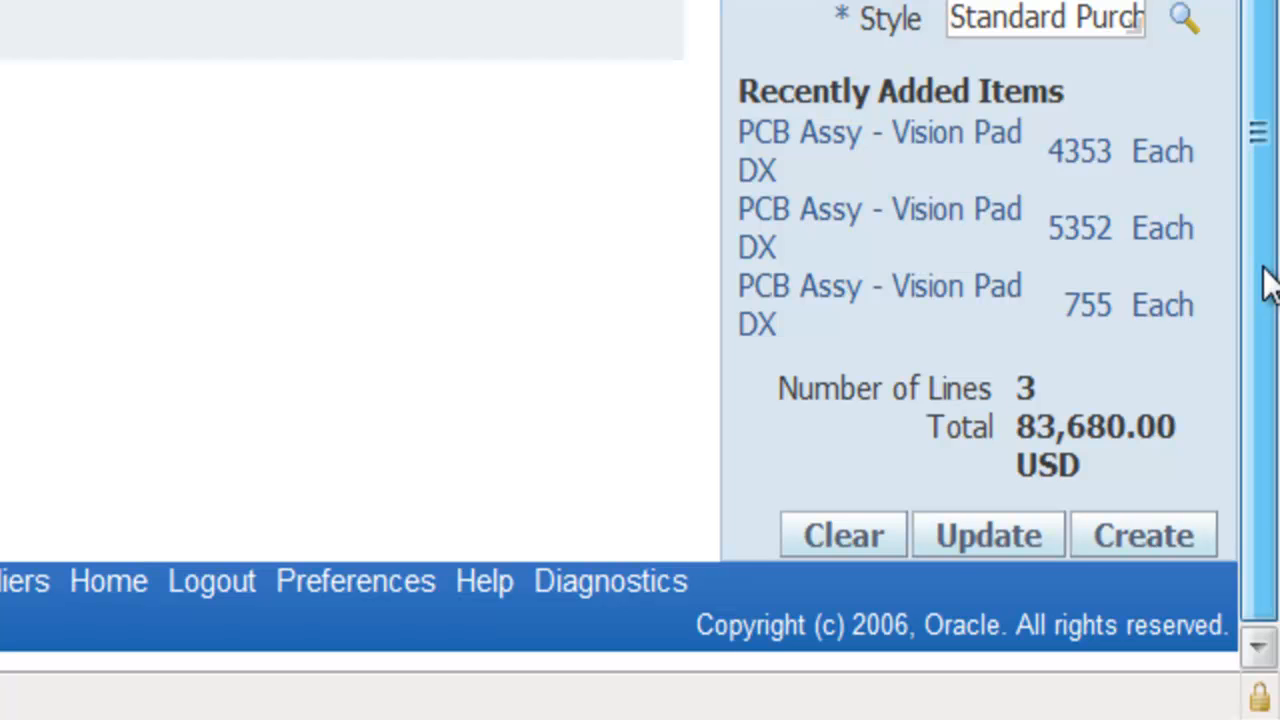
pyautogui.scroll(1, 1268, 232)
pyautogui.scroll(3, 1268, 232)
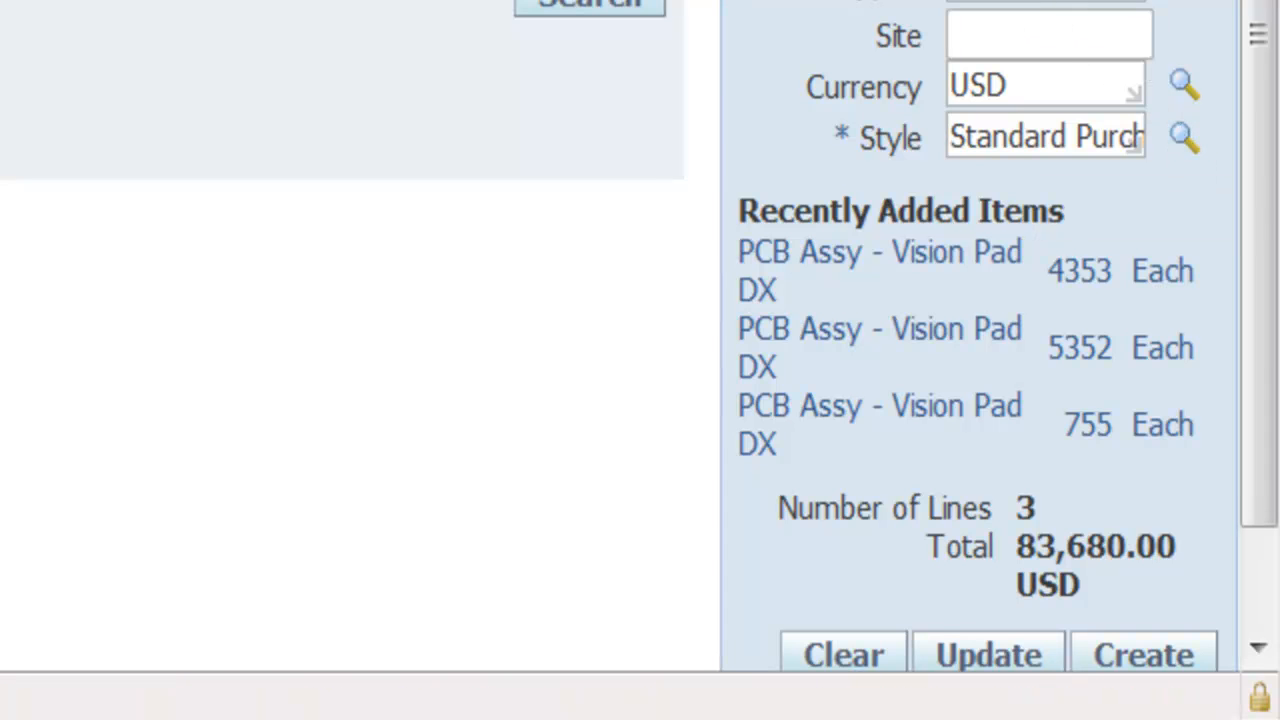
pyautogui.write('Advan')
pyautogui.press('Tab')
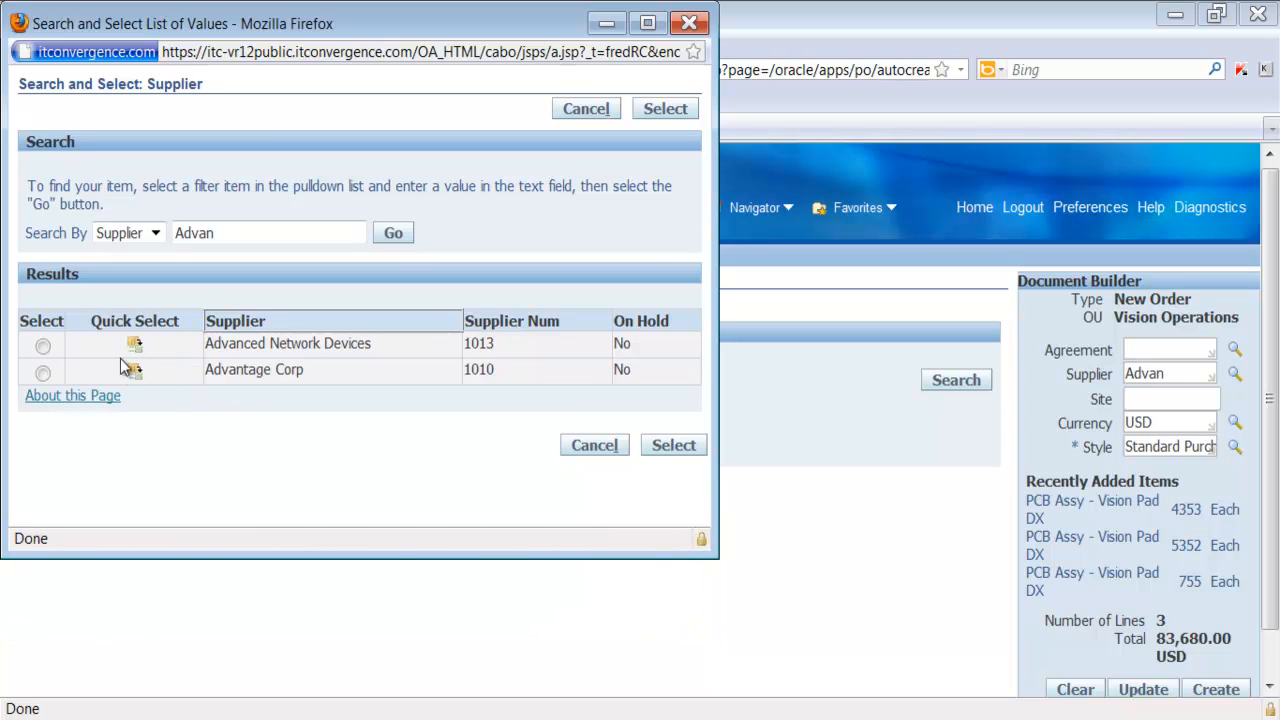
pyautogui.click(136, 345)
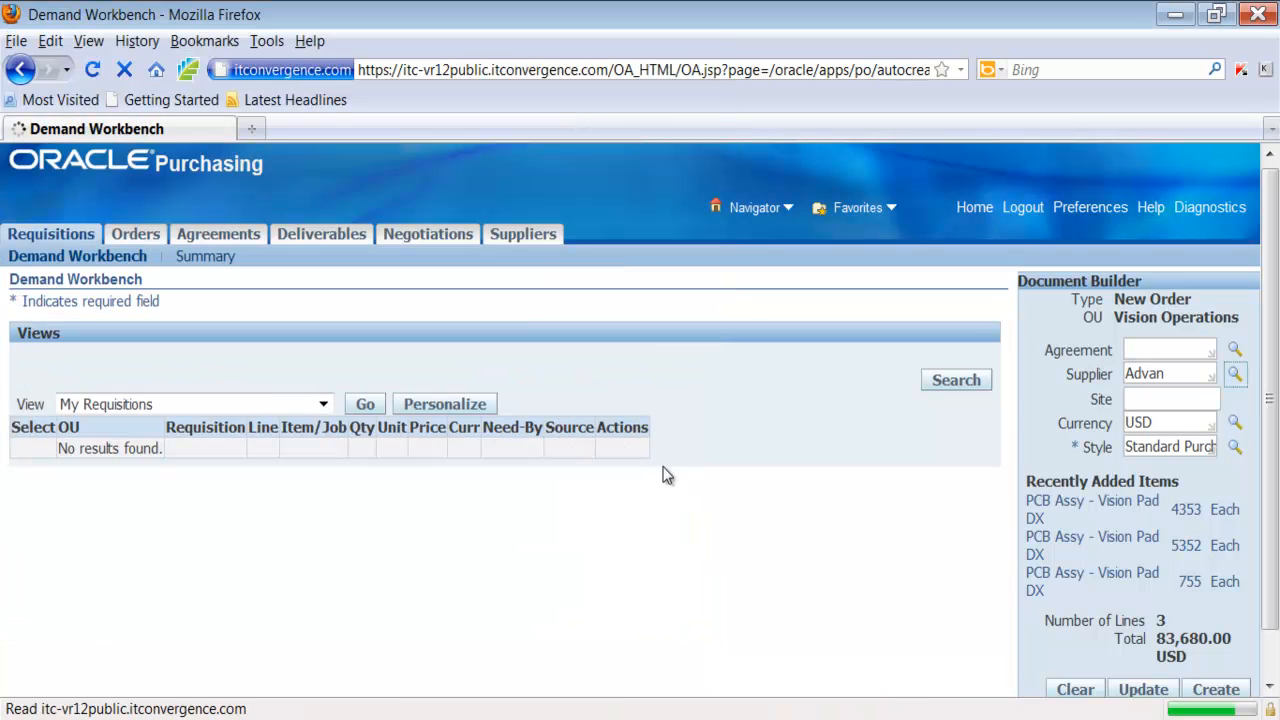
# Set the supplier site to FRESNO and create the purchase order from the document builder
pyautogui.click(1148, 399)
pyautogui.write('fres')
pyautogui.press('Tab')
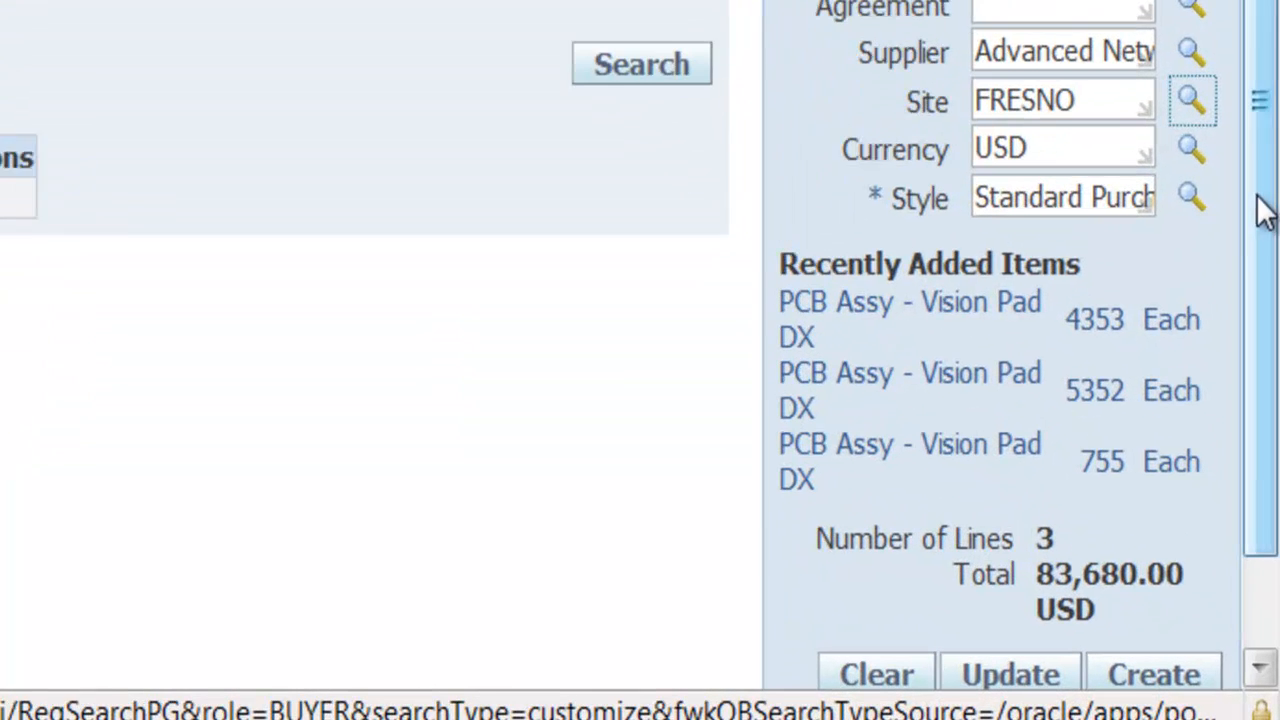
pyautogui.moveTo(1262, 188); pyautogui.dragTo(1251, 371)
pyautogui.click(1163, 580)
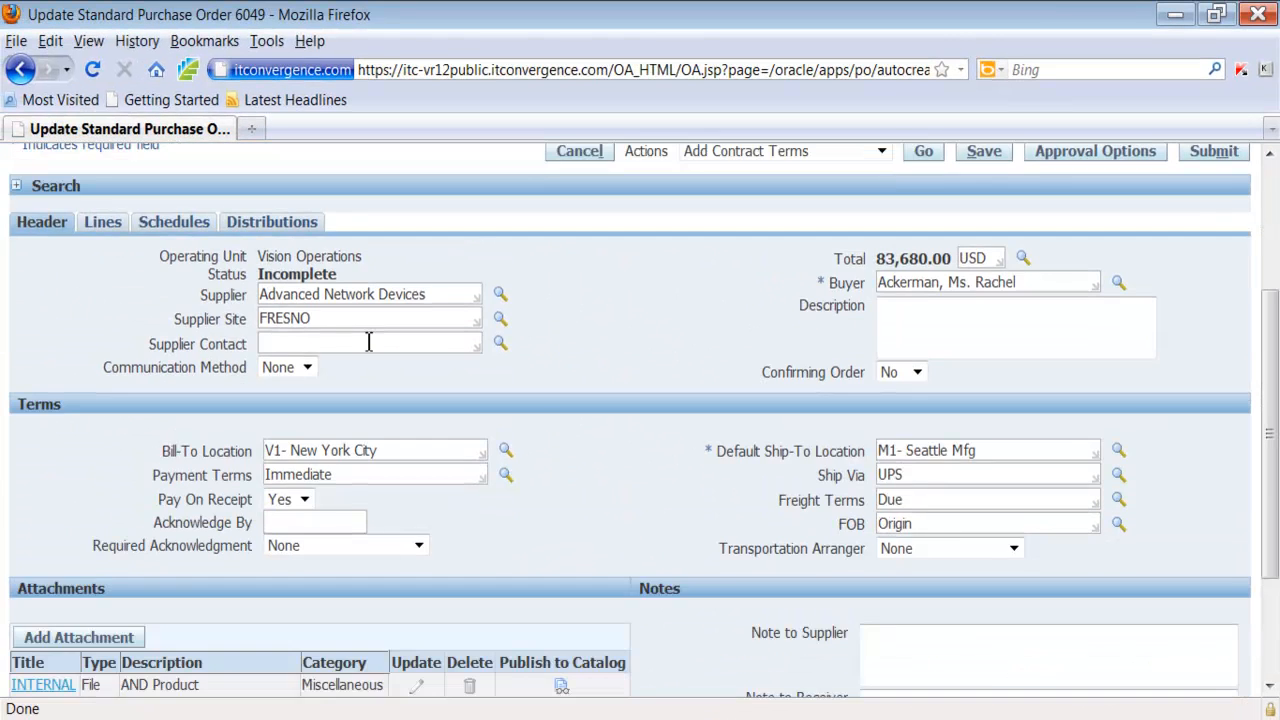
# Review the header terms of the new purchase order, including the bill-to location
pyautogui.scroll(-2, 366, 340)
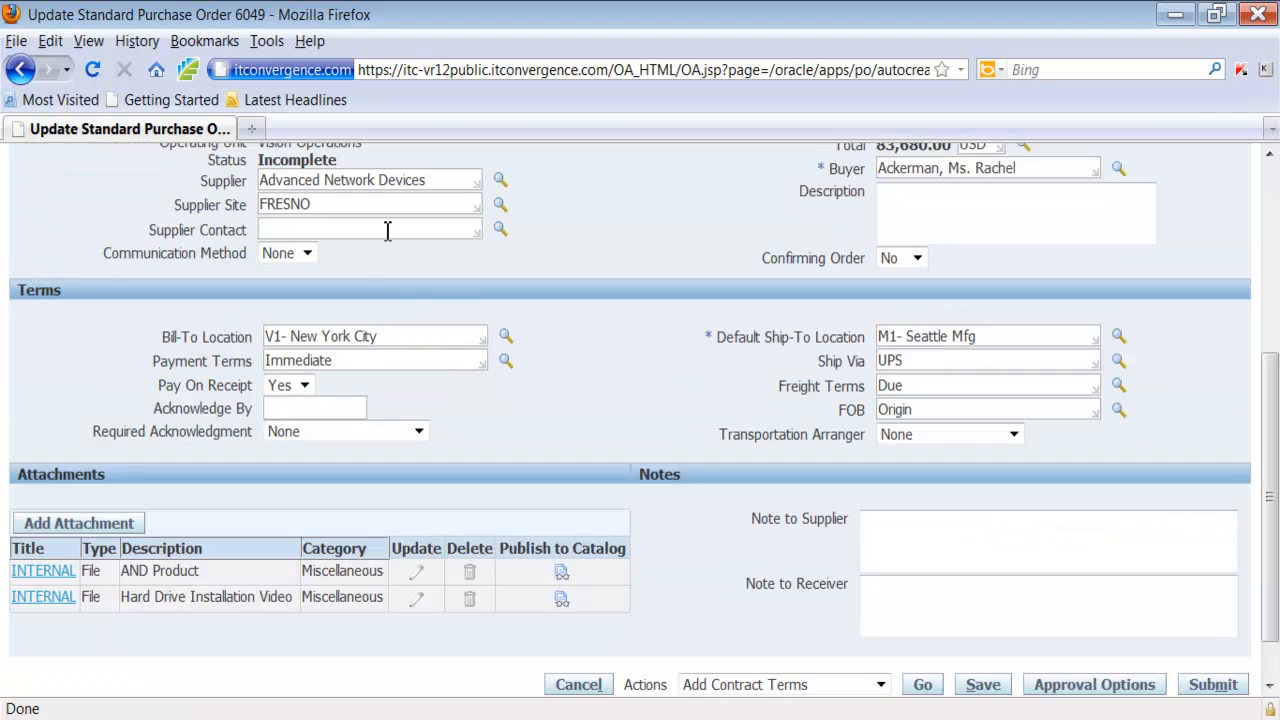
pyautogui.click(414, 334)
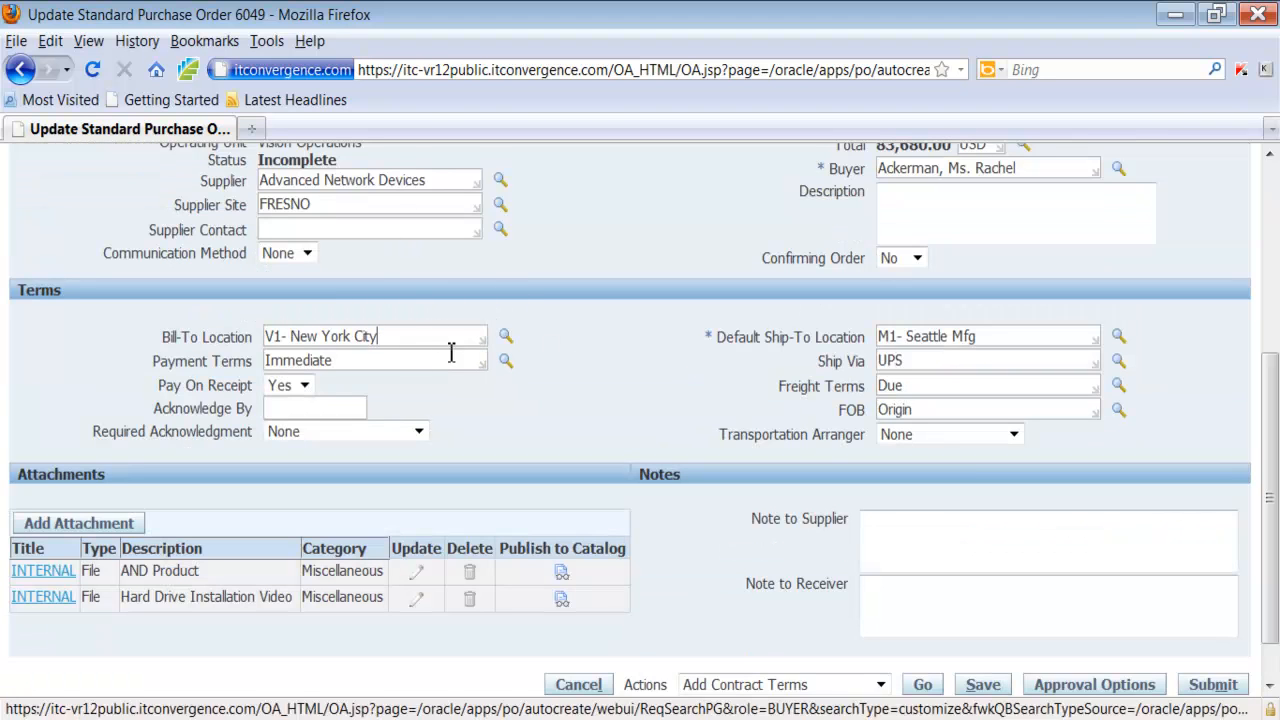
pyautogui.moveTo(409, 336); pyautogui.dragTo(245, 350)
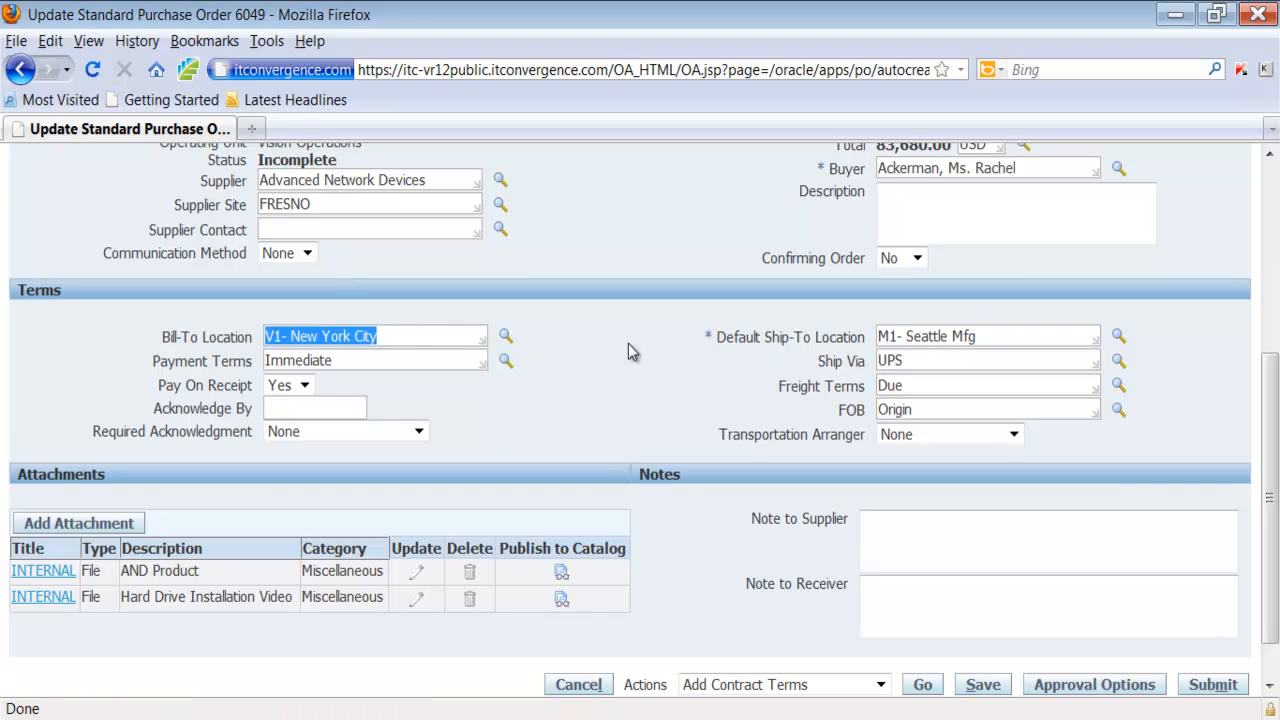
pyautogui.scroll(4, 628, 344)
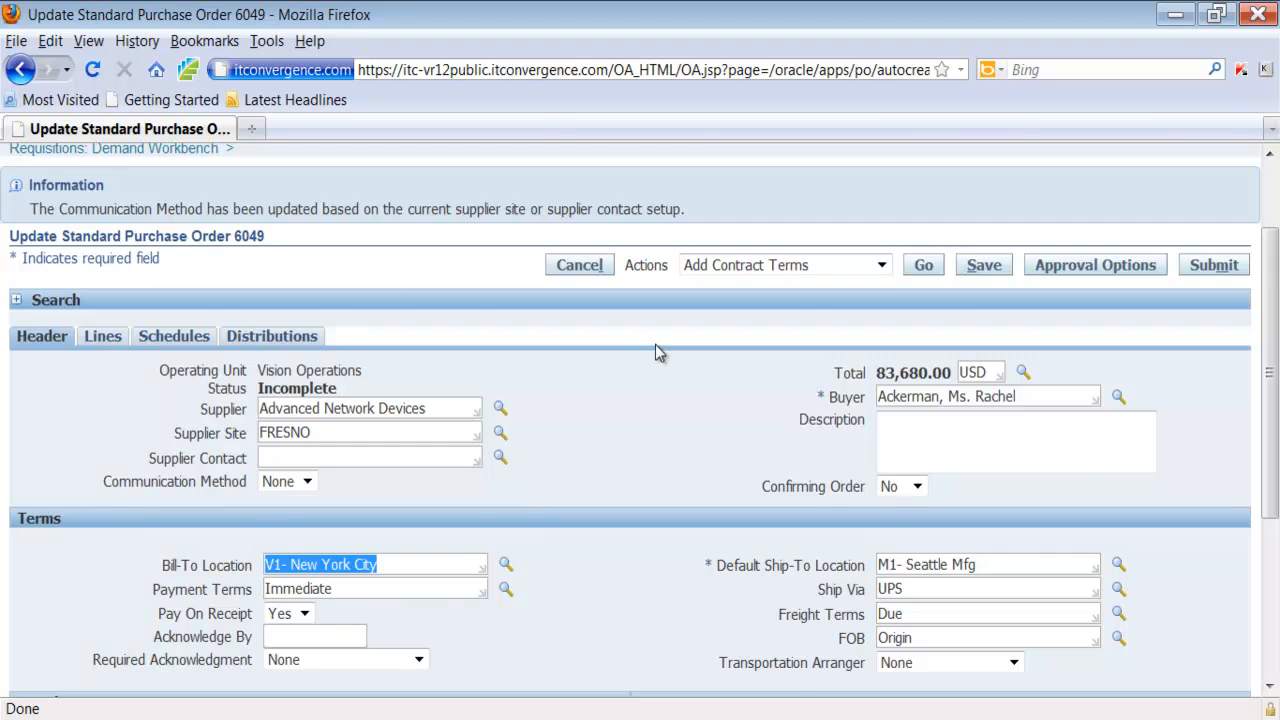
# Review the rest of the purchase order's header and its lines, examining the line numbers, types and price
pyautogui.scroll(-2, 656, 344)
pyautogui.scroll(-3, 656, 344)
pyautogui.scroll(6, 659, 357)
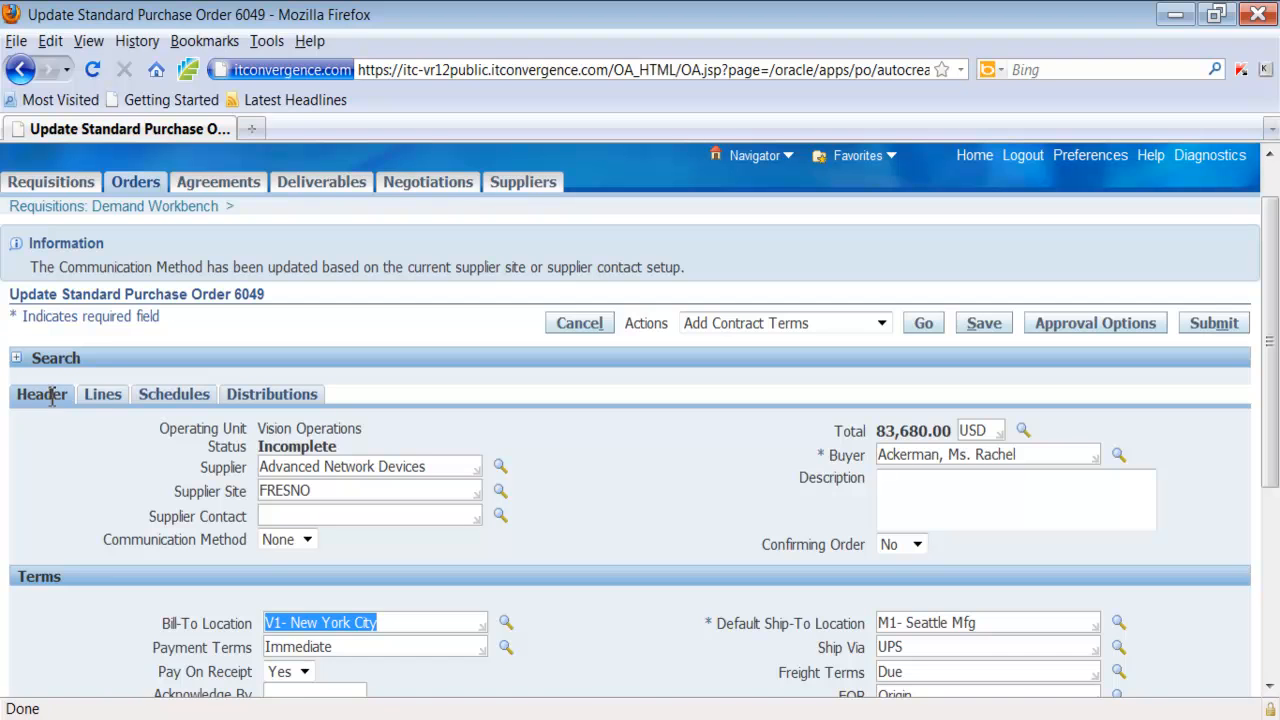
pyautogui.click(108, 397)
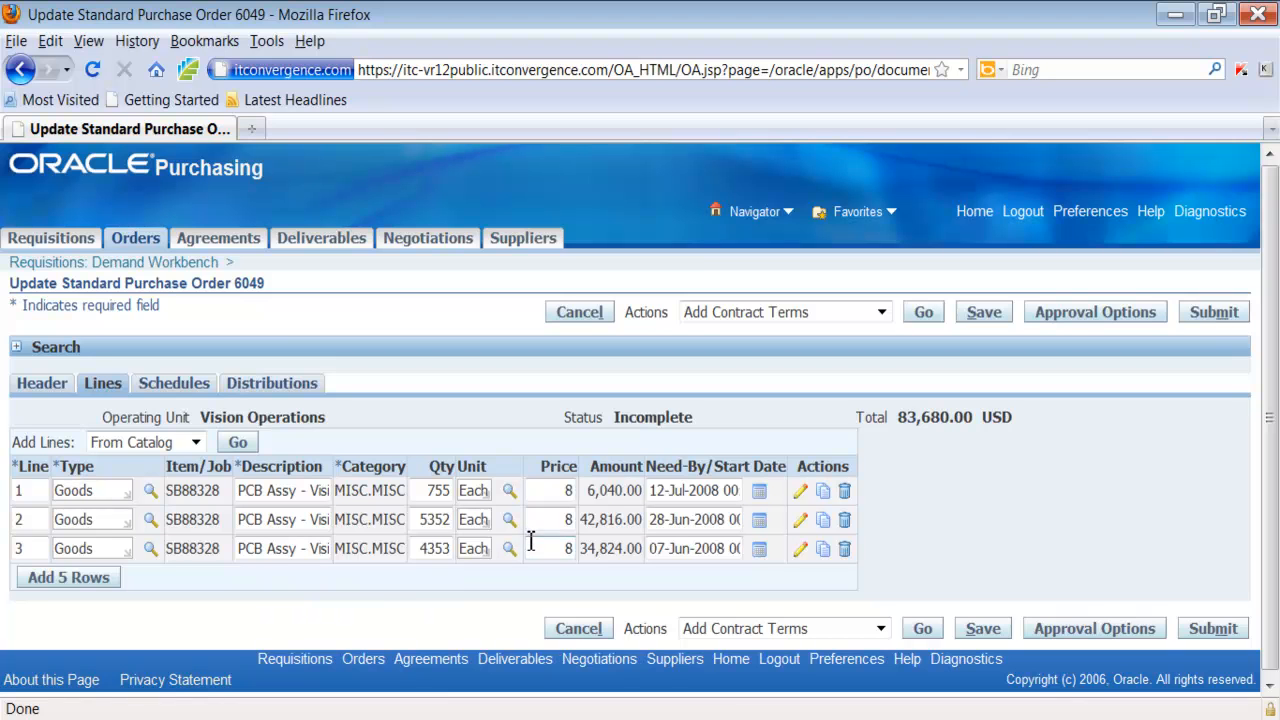
pyautogui.click(554, 491)
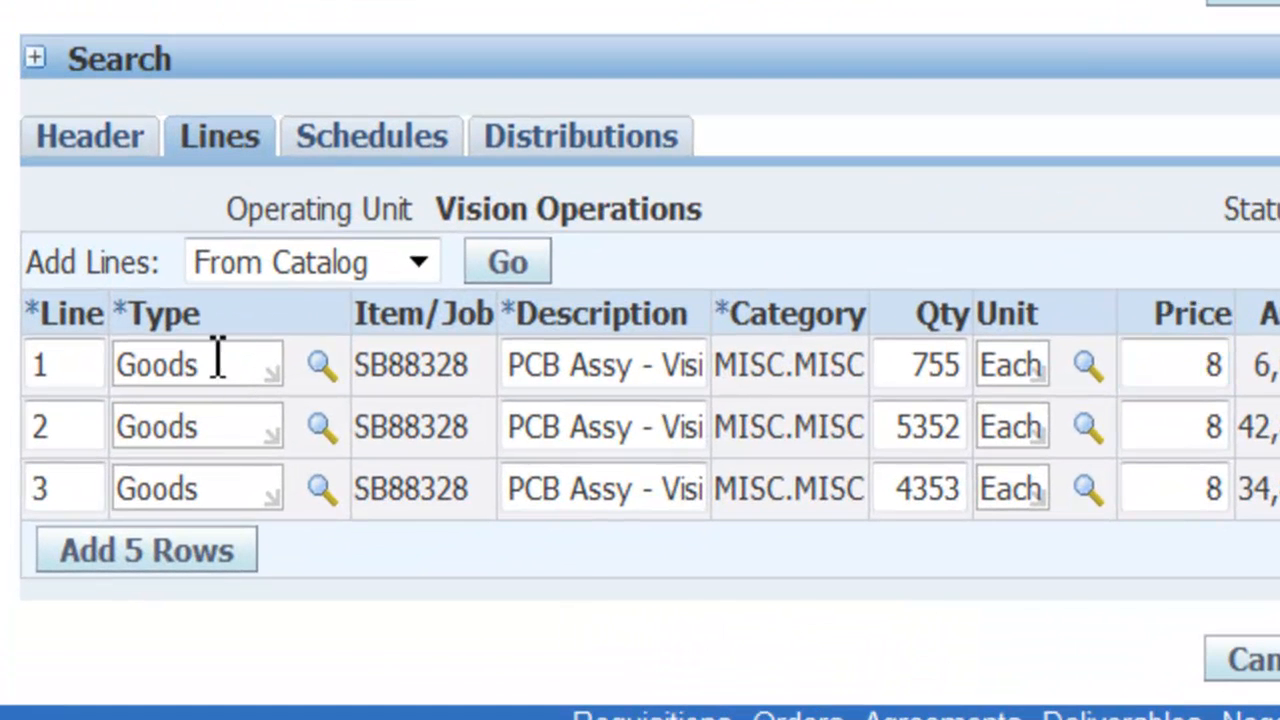
pyautogui.click(217, 355)
pyautogui.click(84, 363)
pyautogui.click(86, 427)
pyautogui.click(88, 488)
pyautogui.click(234, 363)
# Split the schedule of purchase order line 1 and give the new second schedule a quantity of 55
pyautogui.click(392, 155)
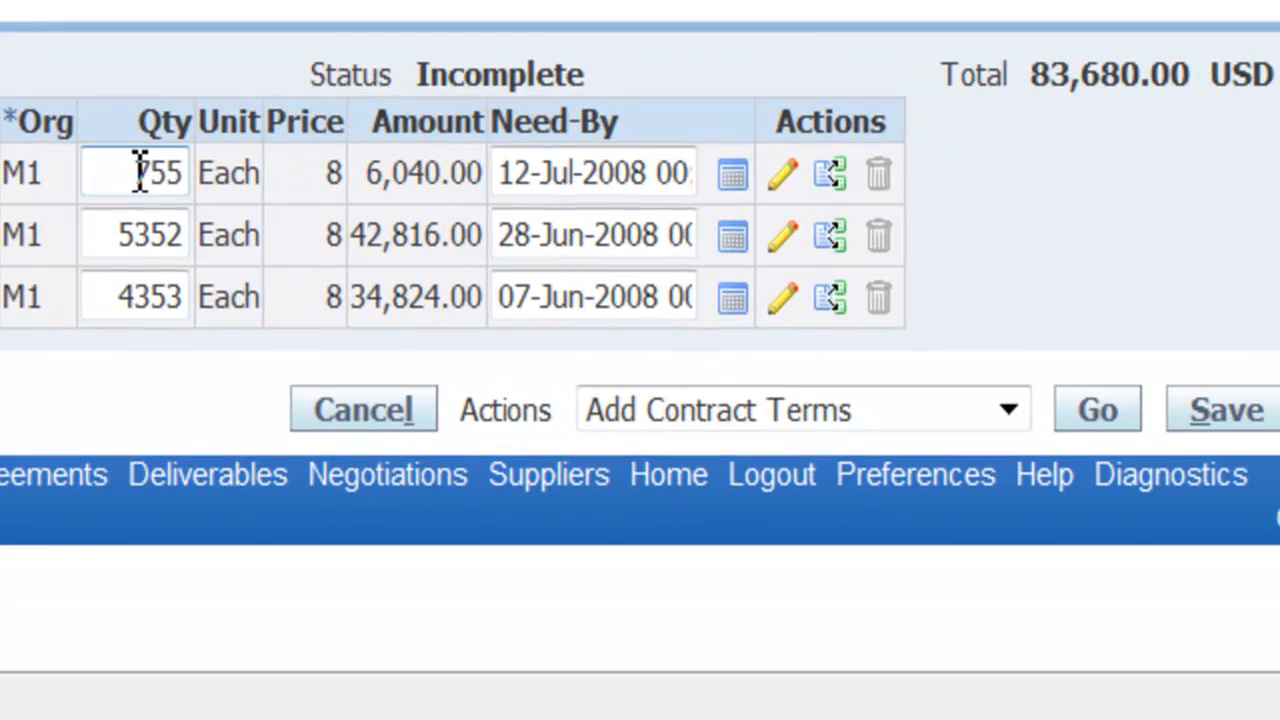
pyautogui.moveTo(1055, 308); pyautogui.dragTo(1100, 308)
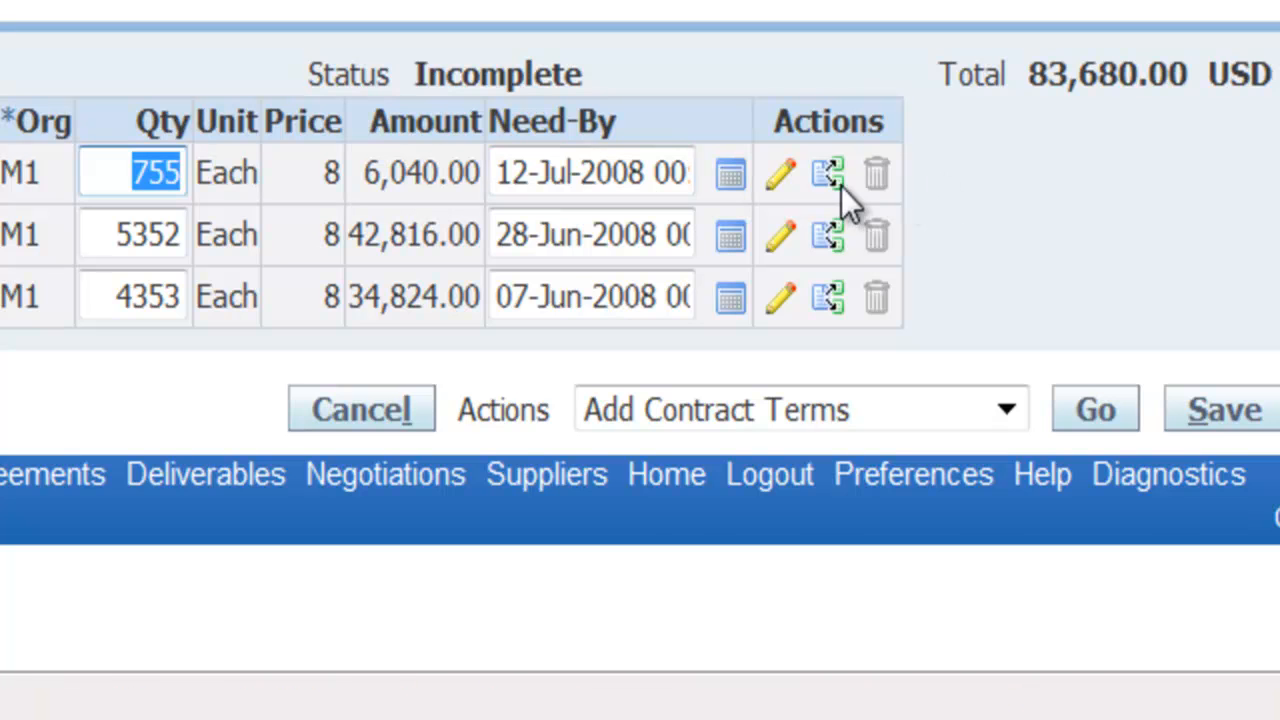
pyautogui.click(830, 182)
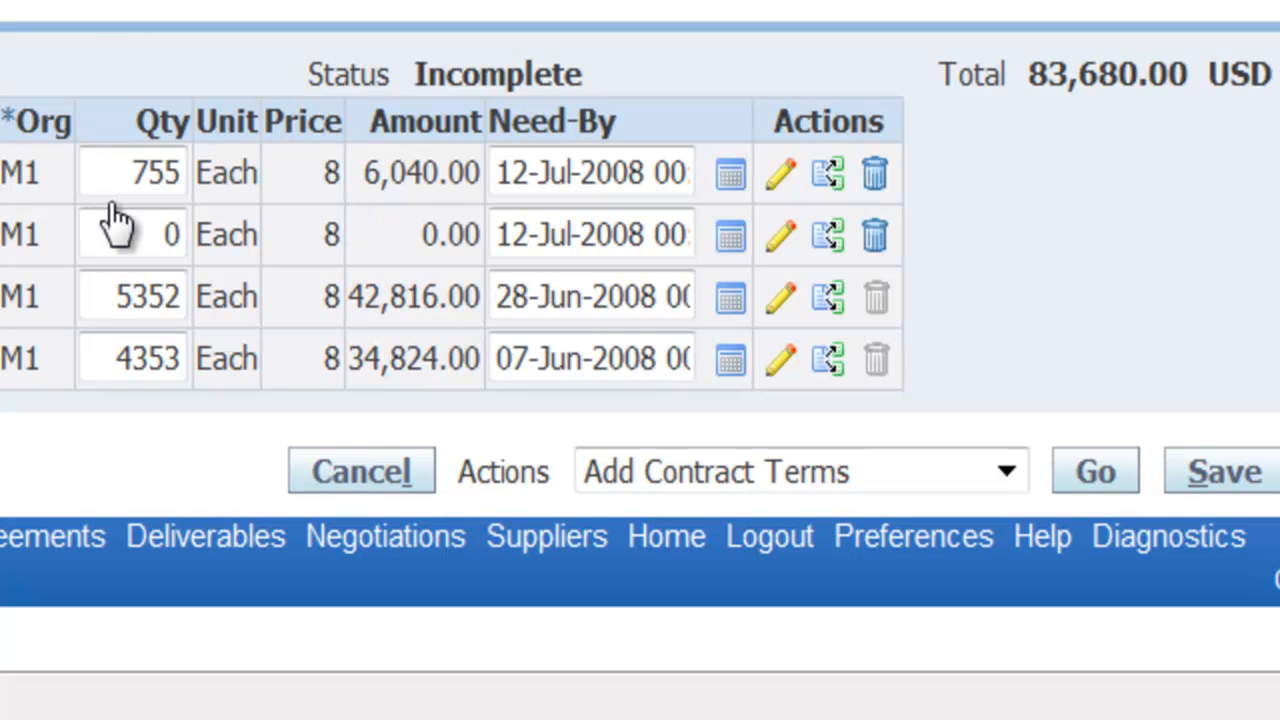
pyautogui.click(163, 234)
pyautogui.moveTo(163, 234); pyautogui.dragTo(218, 248)
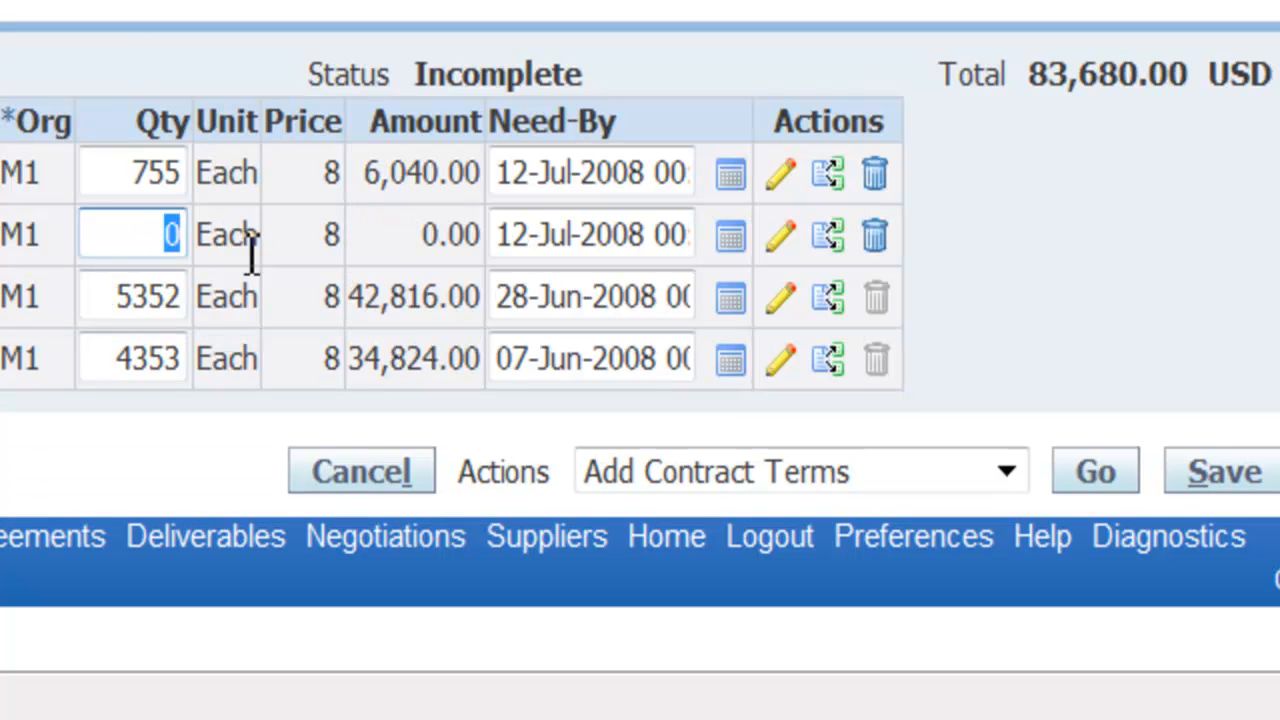
pyautogui.write('55')
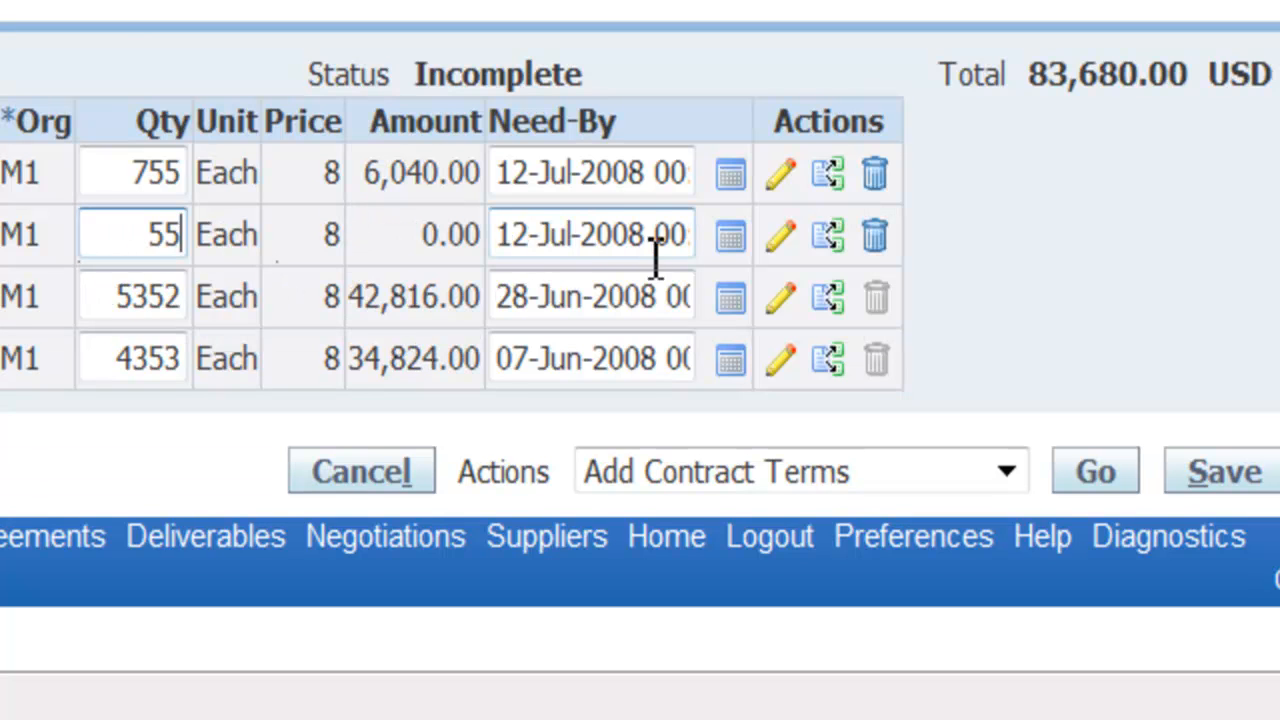
# Change the need-by date of line 1's second schedule to 12-Jul-2012
pyautogui.click(552, 230)
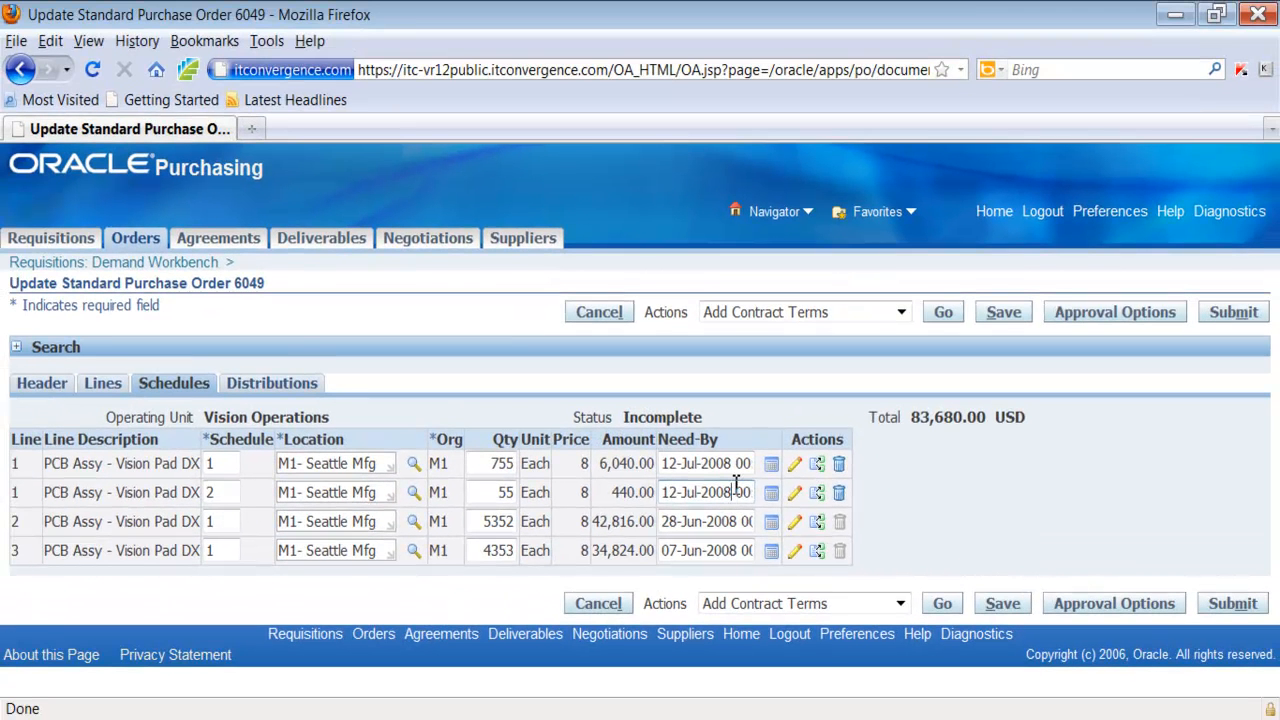
pyautogui.press('BackSpace')
pyautogui.press('BackSpace')
pyautogui.write('12')
# Set the quantity of line 1's first schedule to 700
pyautogui.doubleClick(500, 463)
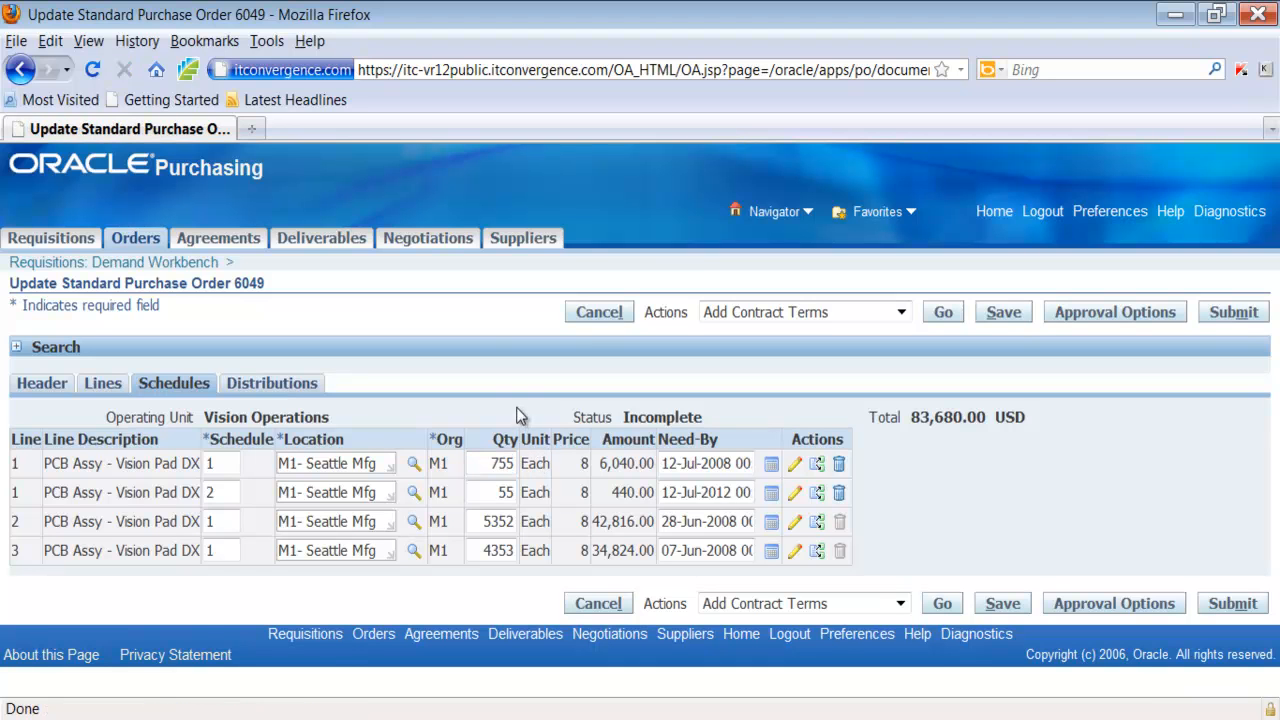
pyautogui.doubleClick(493, 463)
pyautogui.write('7')
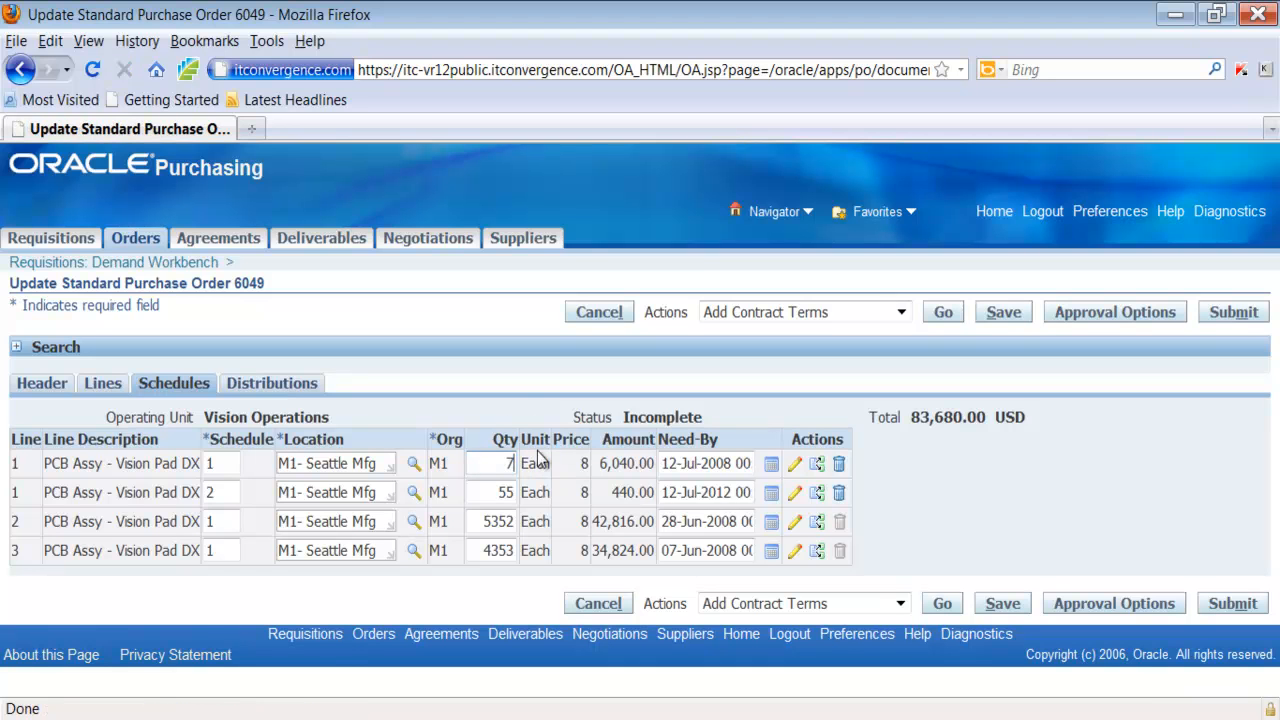
pyautogui.write('00')
pyautogui.click(228, 465)
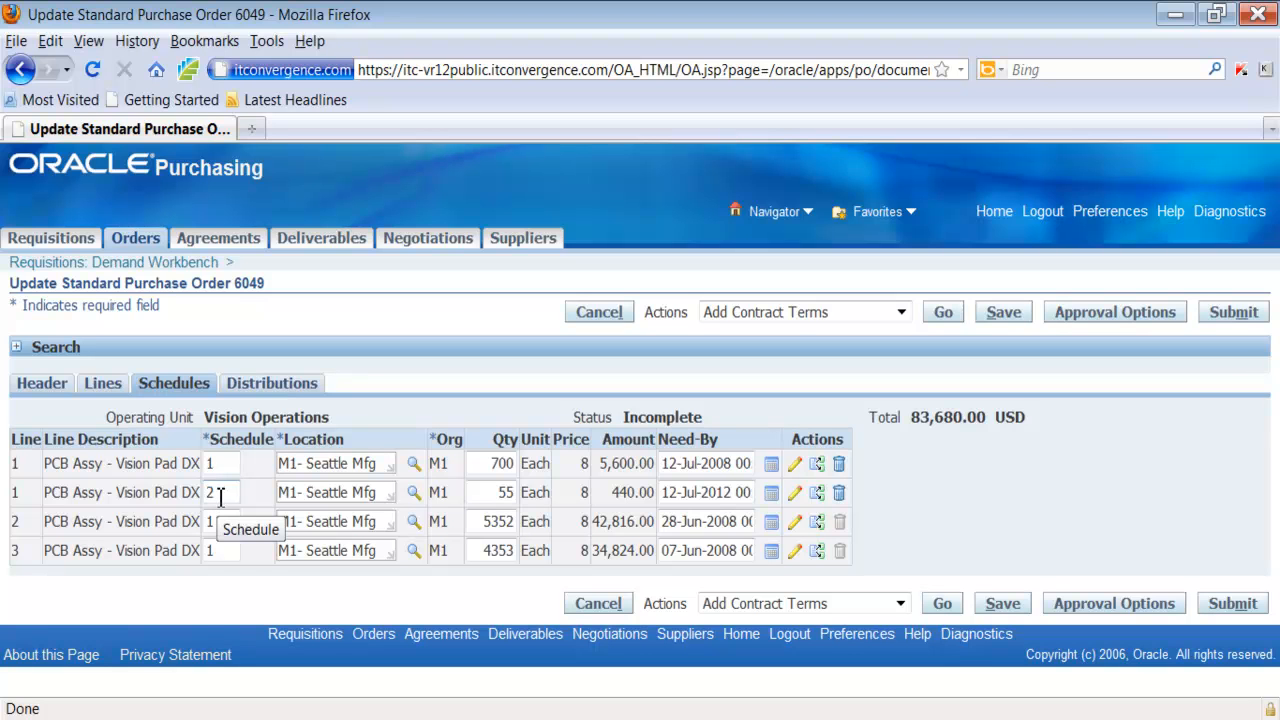
# Check the schedule numbers of the order lines and review the distributions with their charge accounts
pyautogui.click(230, 463)
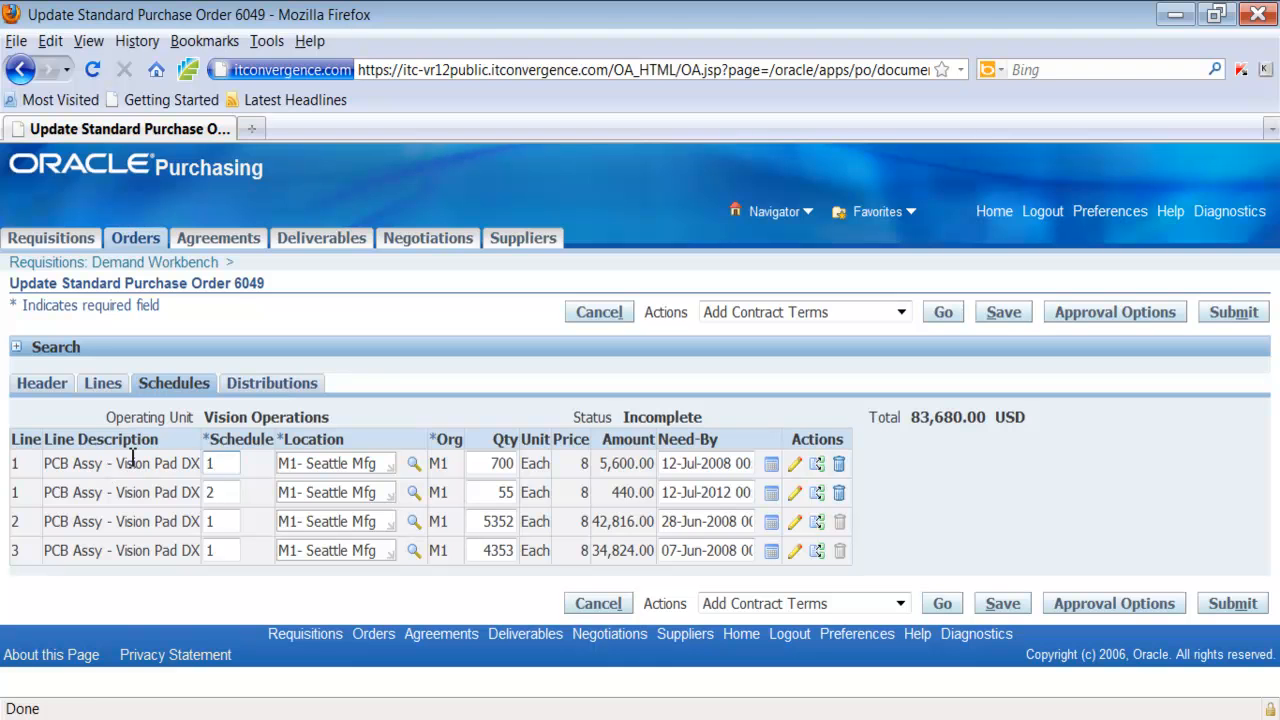
pyautogui.click(222, 521)
pyautogui.click(268, 388)
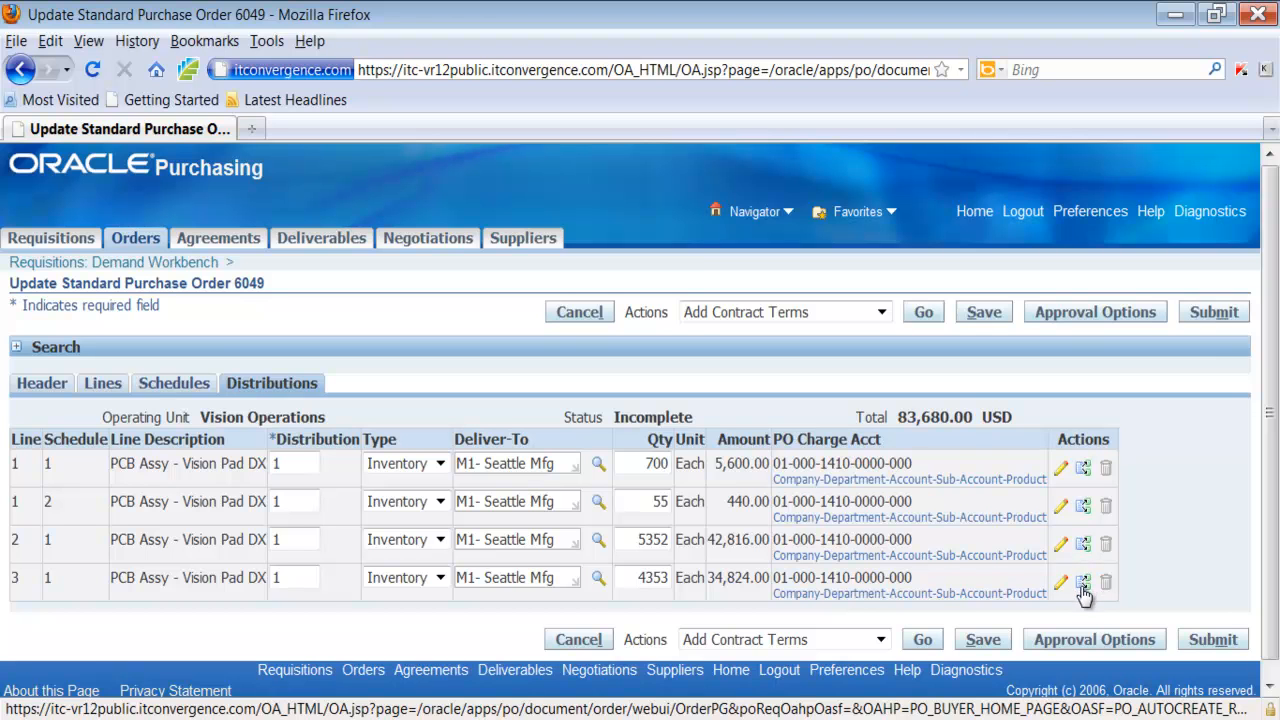
# Save the standard purchase order and submit it for approval
pyautogui.click(983, 640)
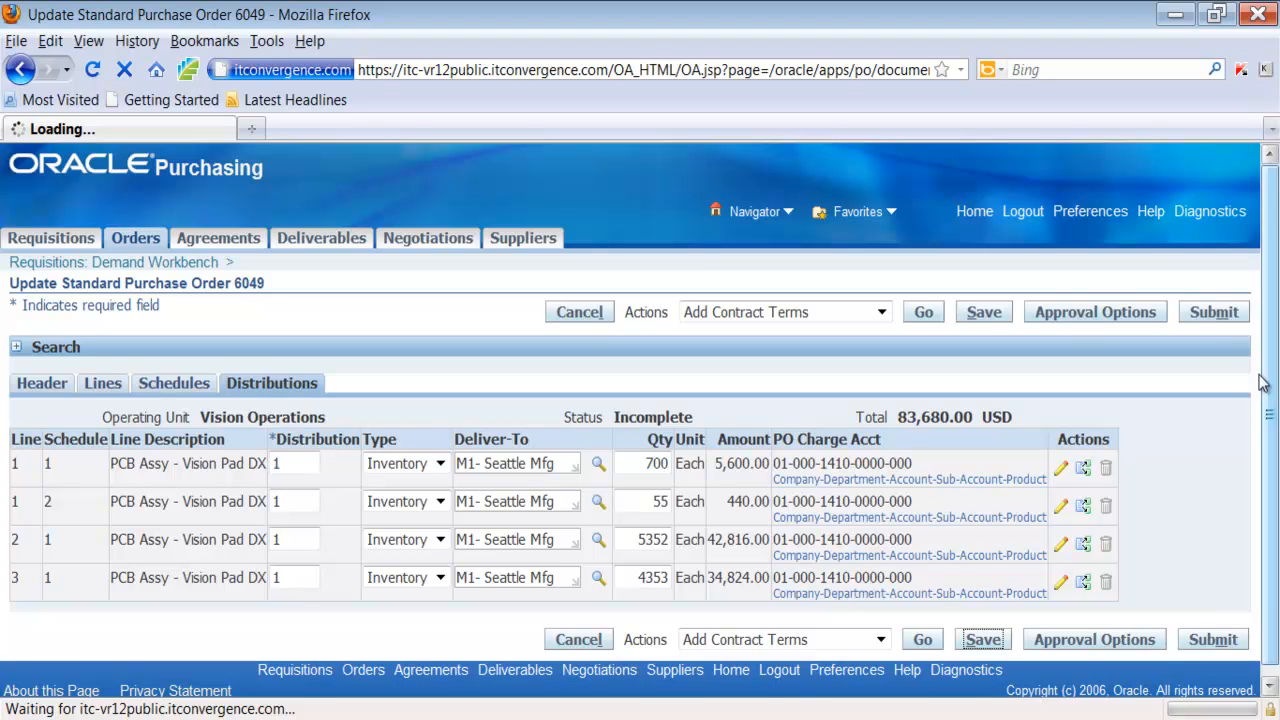
pyautogui.click(1212, 313)
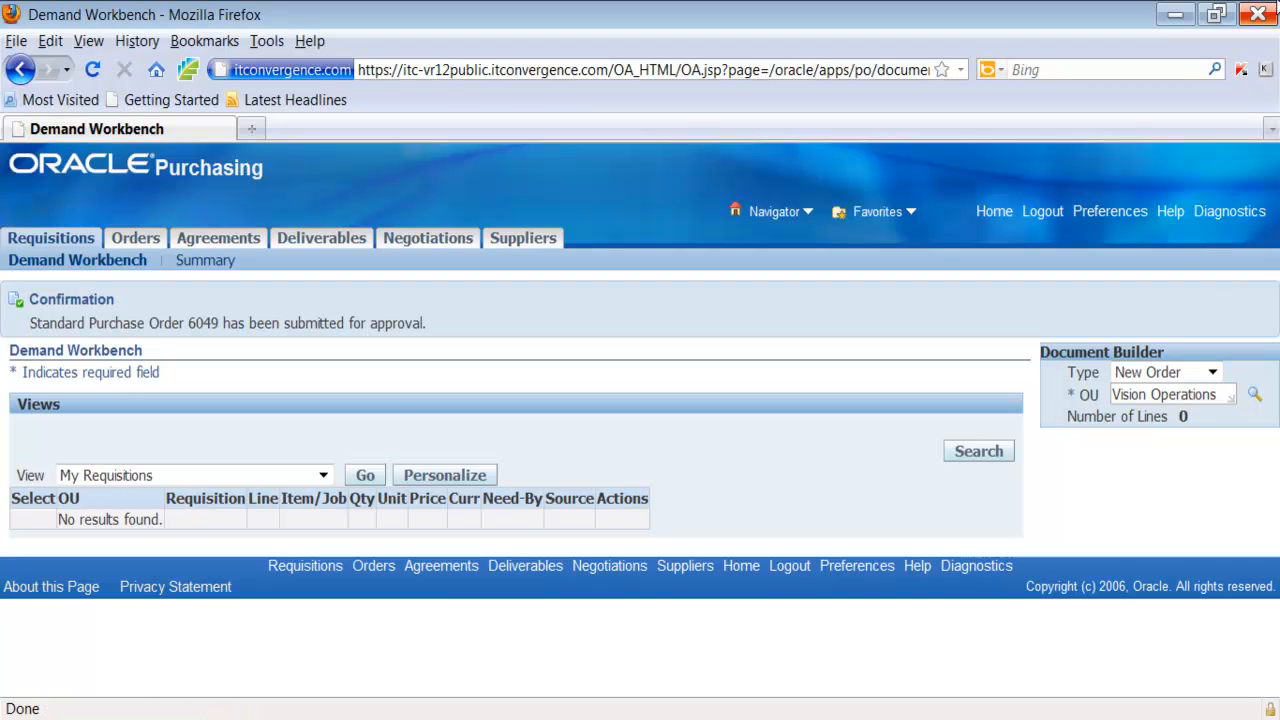
# Switch the Demand Workbench to the Old Requisitions view and look through the listed requisition lines
pyautogui.click(323, 477)
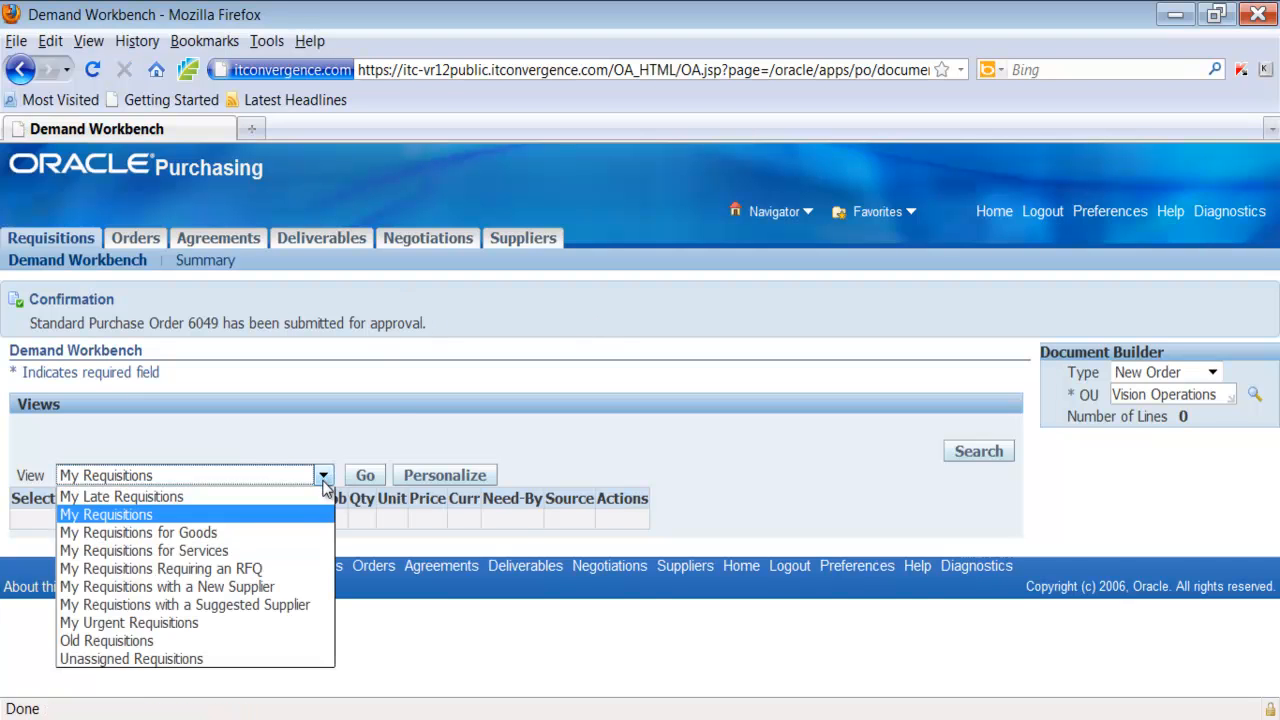
pyautogui.click(190, 641)
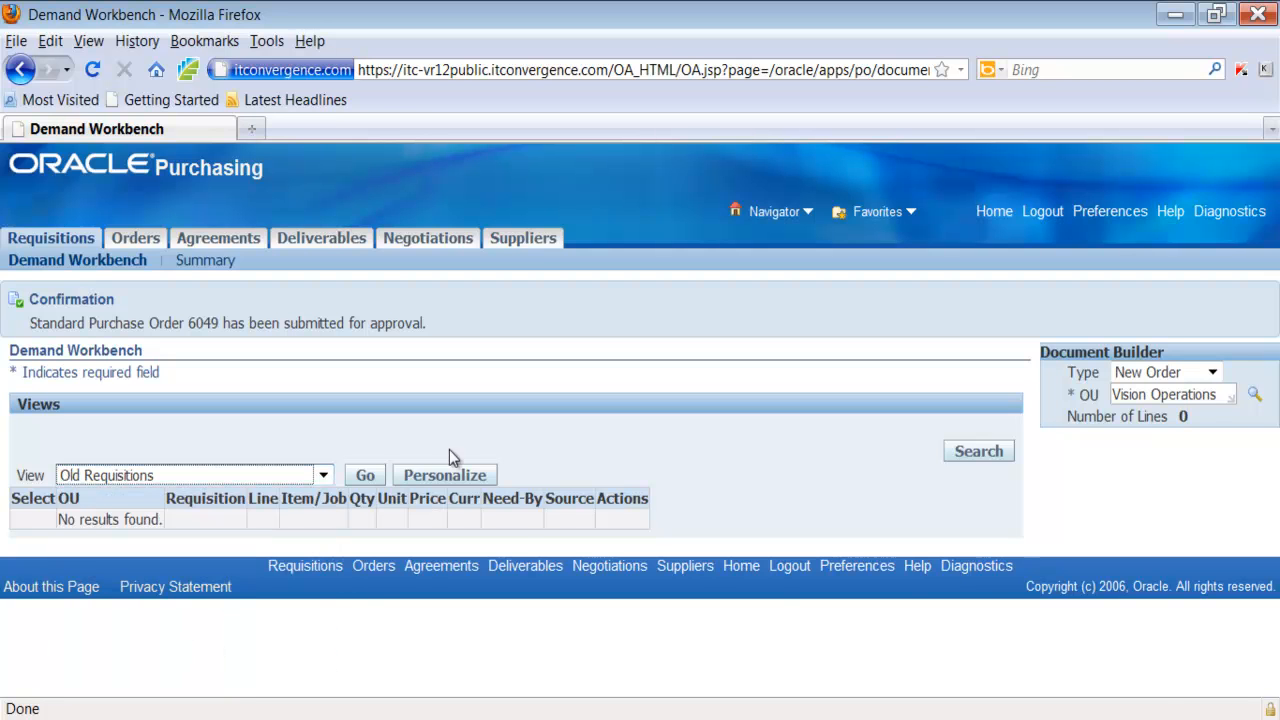
pyautogui.click(365, 476)
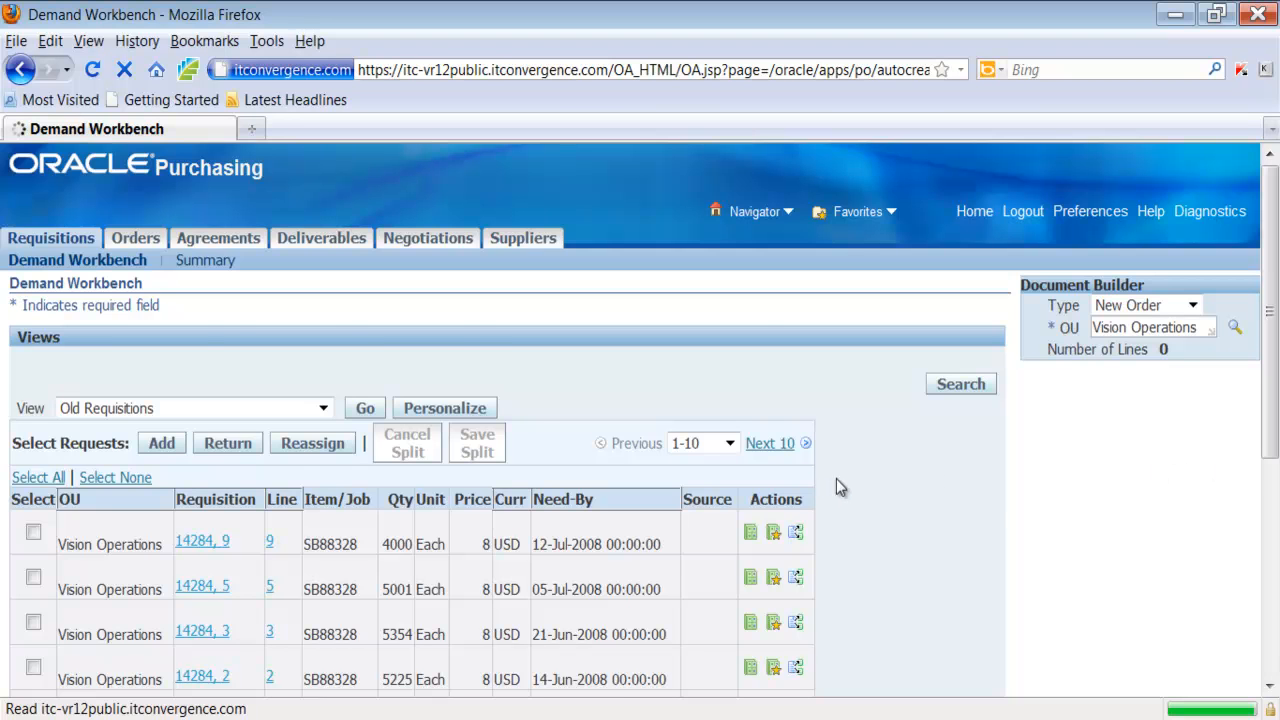
pyautogui.scroll(-2, 836, 478)
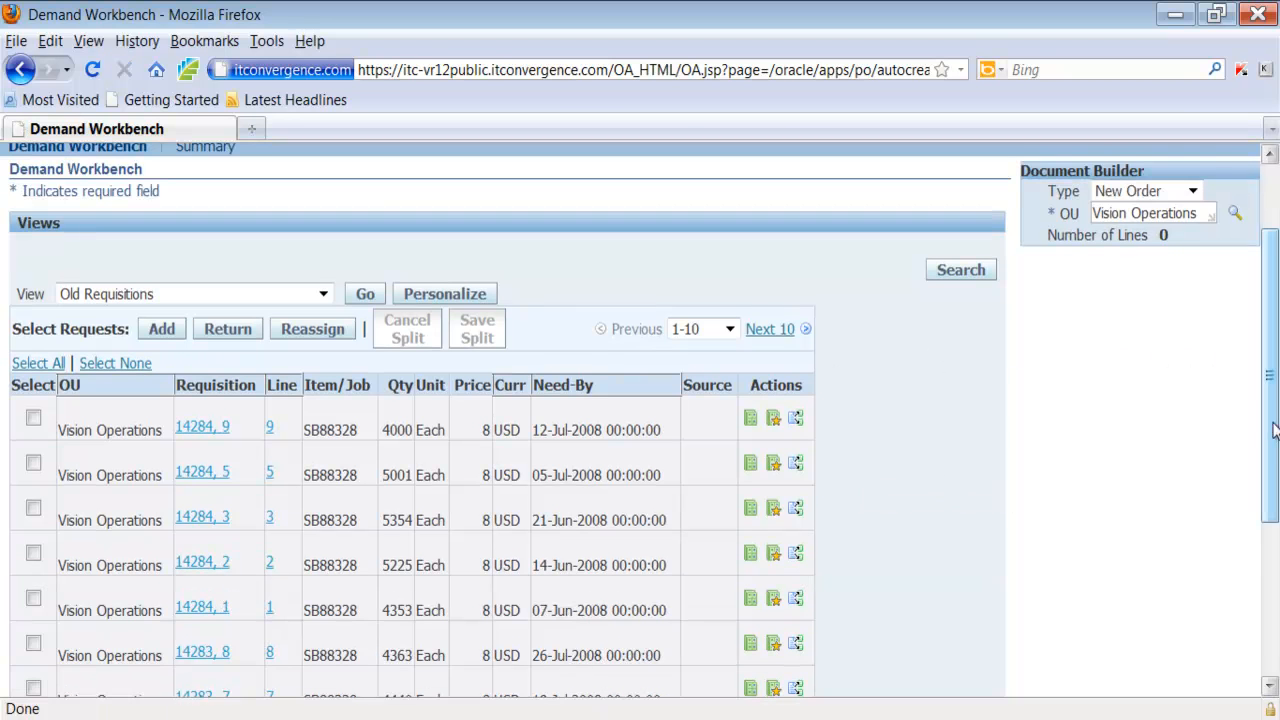
pyautogui.scroll(2, 760, 440)
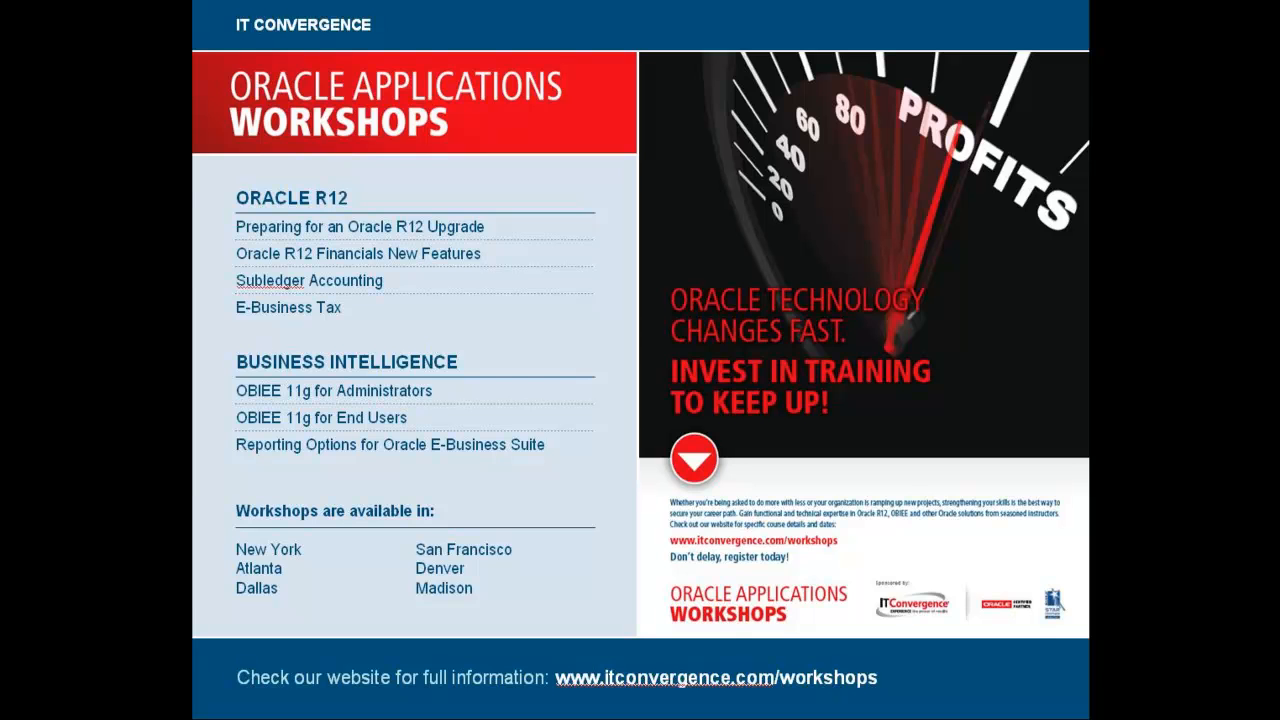
pyautogui.press('Right')
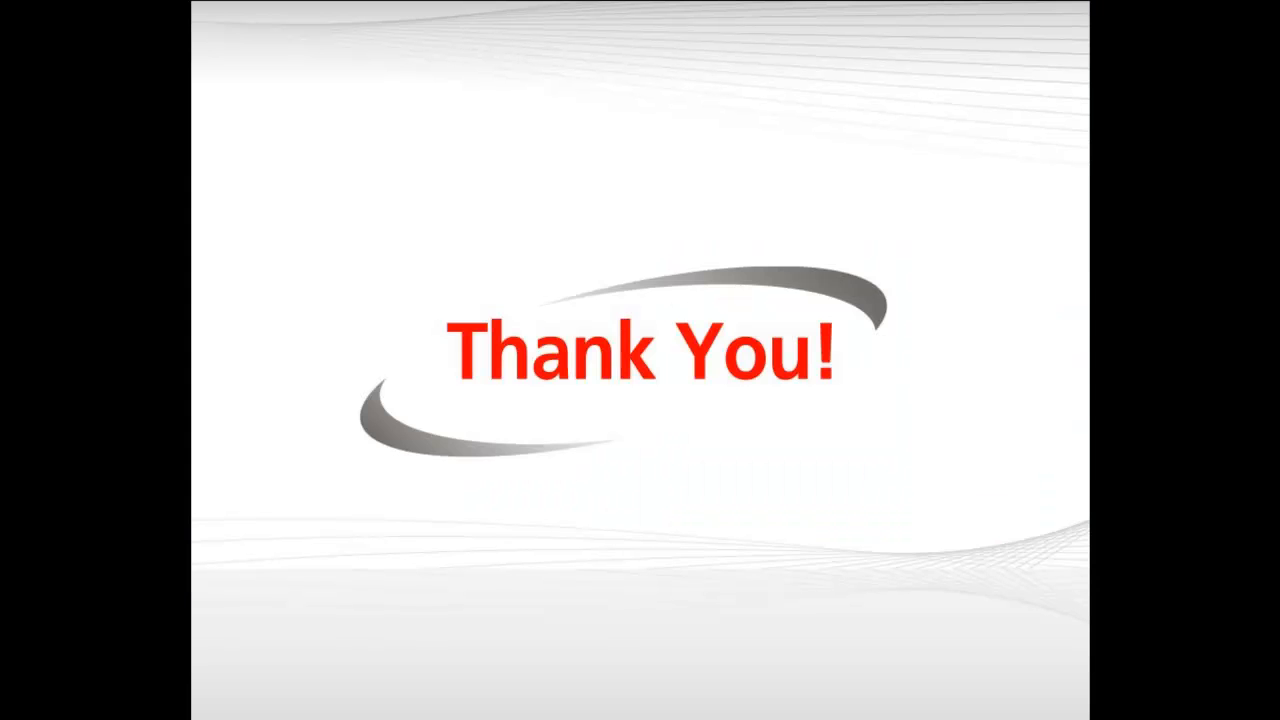